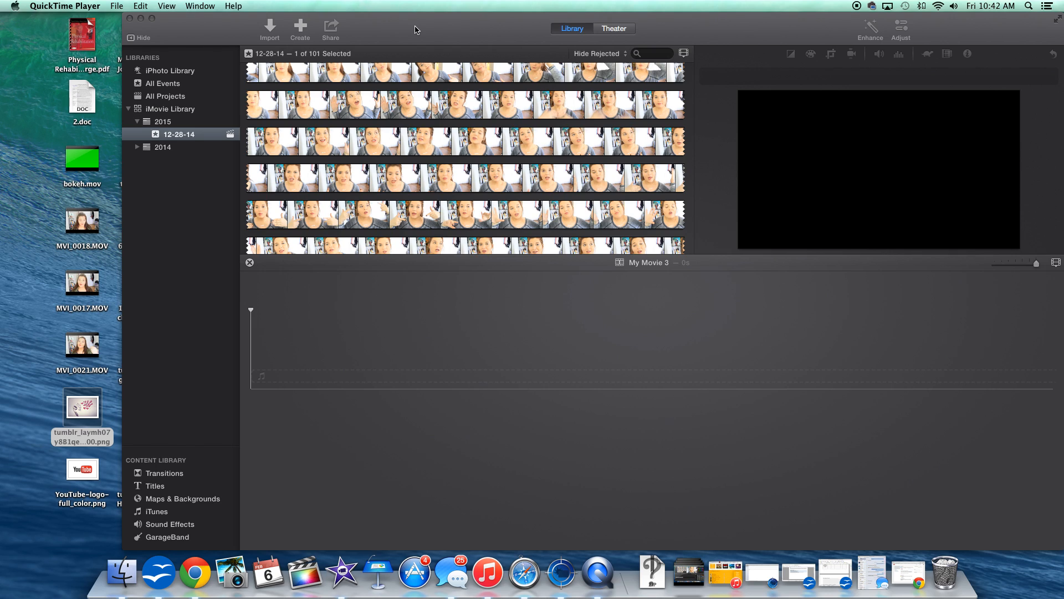
# Bring the MVI_0018.MOV clip from the desktop into the My Movie 3 timeline.
pyautogui.scroll(20, 331, 217)
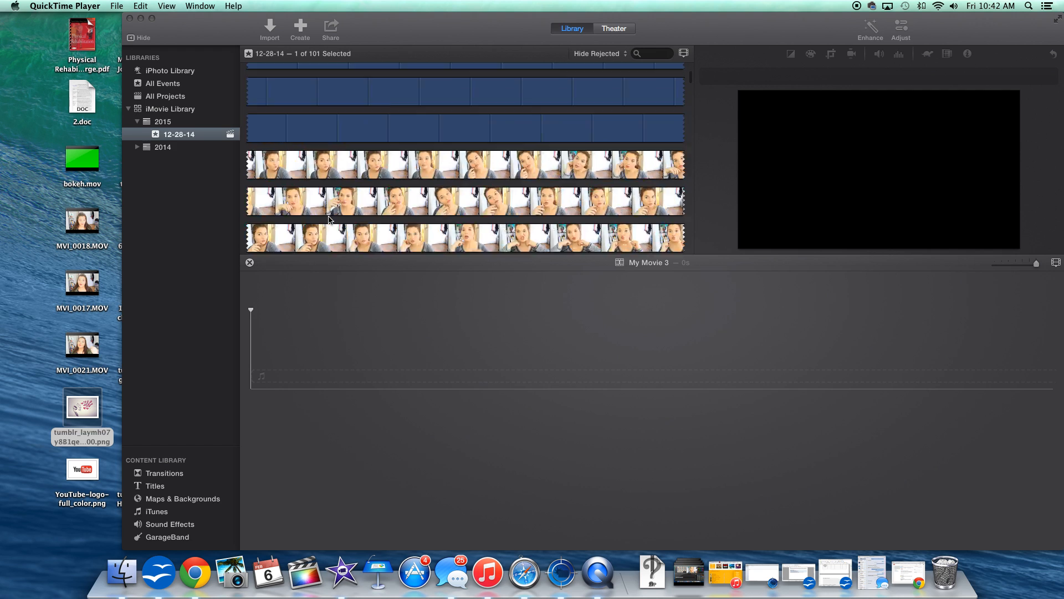
pyautogui.scroll(-15, 457, 220)
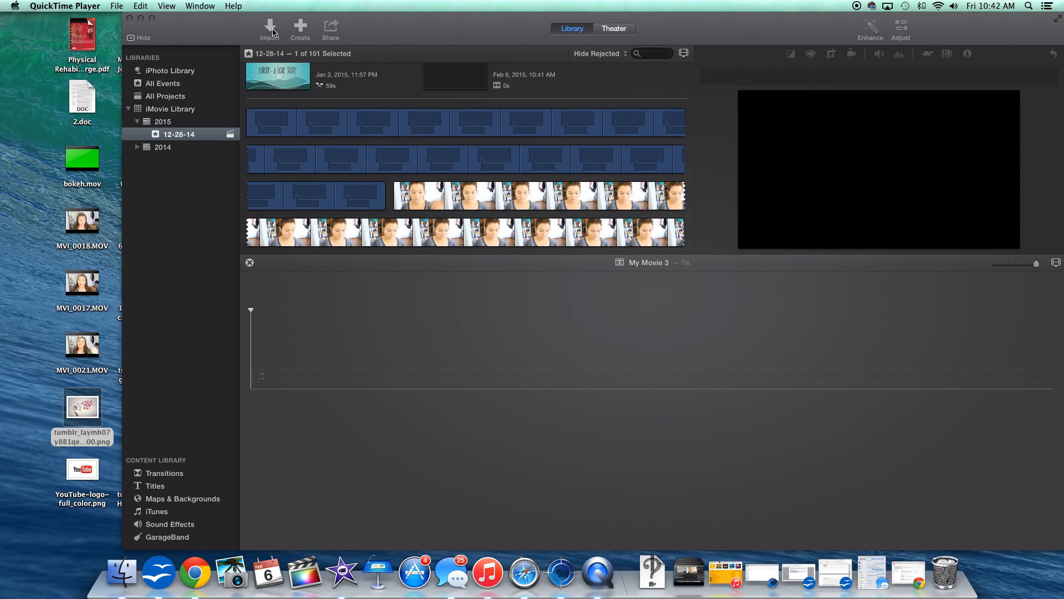
pyautogui.moveTo(83, 224)
pyautogui.moveTo(88, 226); pyautogui.dragTo(286, 336)
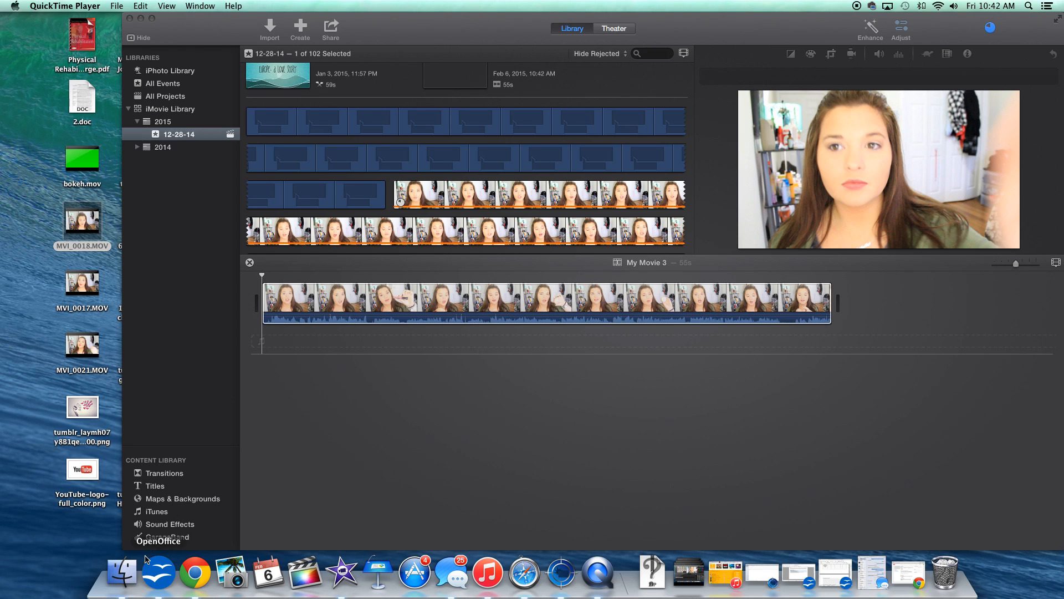
# Add a Cross Zoom transition at the start of the clip.
pyautogui.click(166, 478)
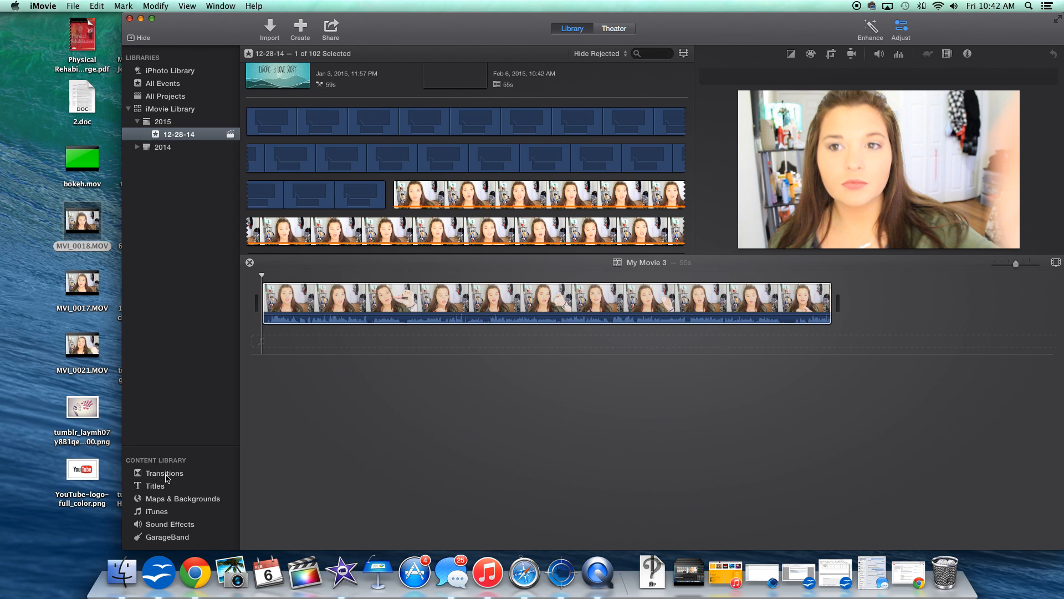
pyautogui.click(166, 477)
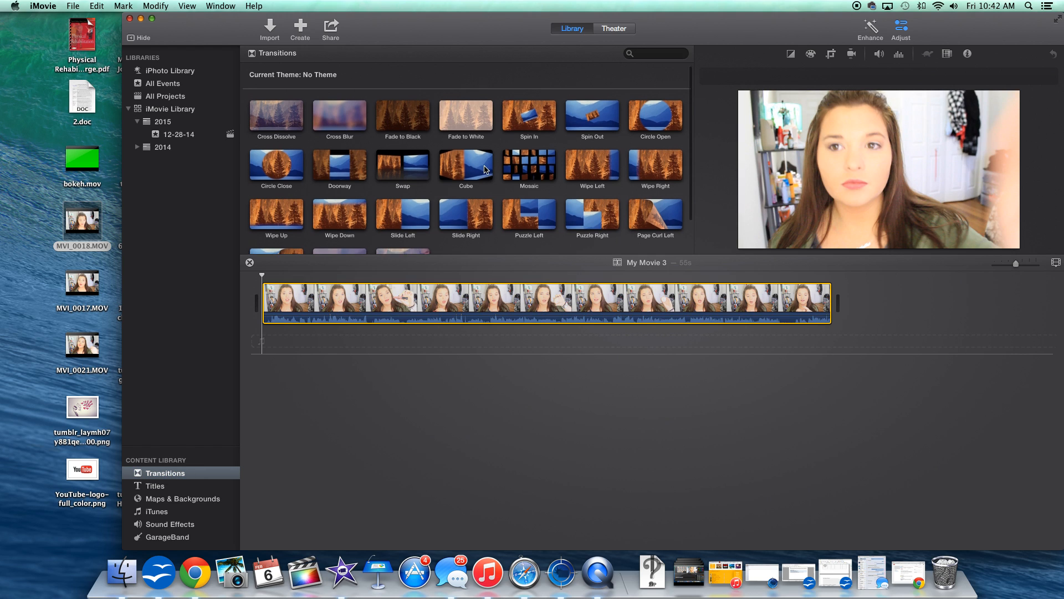
pyautogui.scroll(-2, 485, 169)
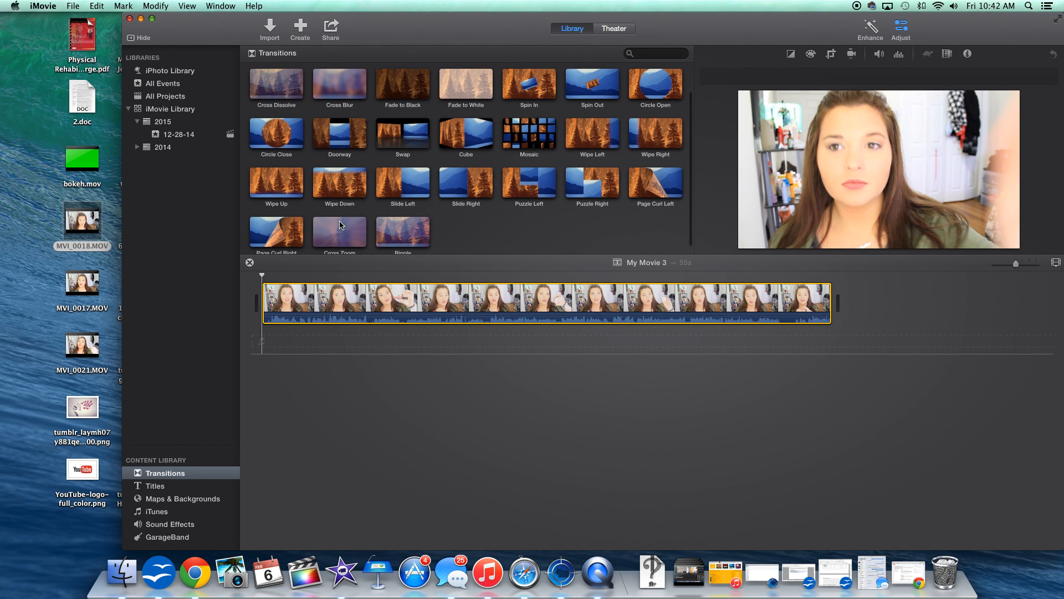
pyautogui.moveTo(337, 229); pyautogui.dragTo(254, 302)
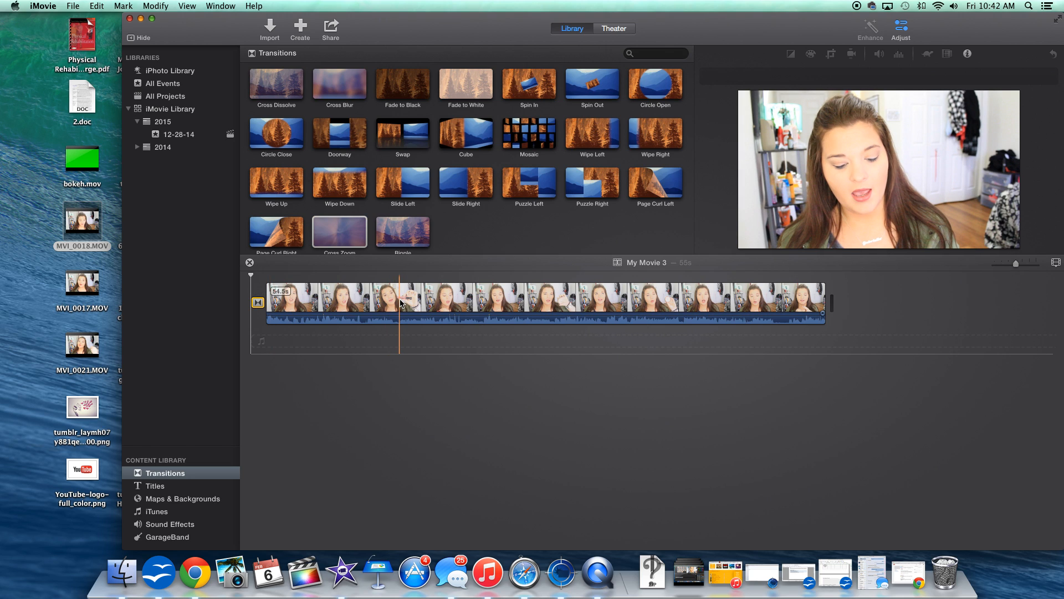
# Split the clip at the playhead, insert a Ripple transition at the split, and play it back.
pyautogui.rightClick(420, 301)
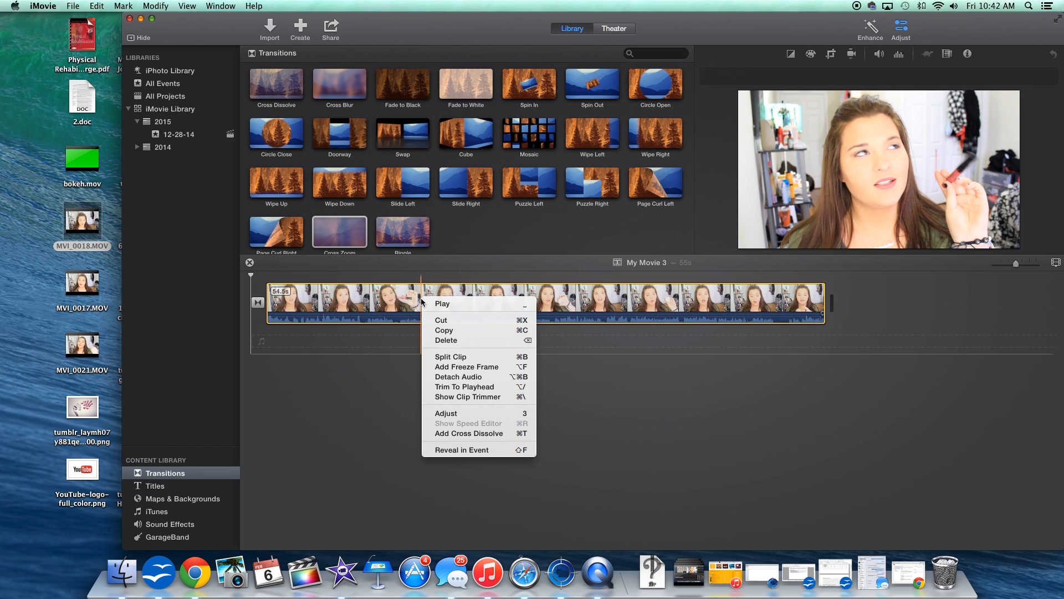
pyautogui.click(447, 357)
pyautogui.click(393, 220)
pyautogui.moveTo(393, 220); pyautogui.dragTo(421, 299)
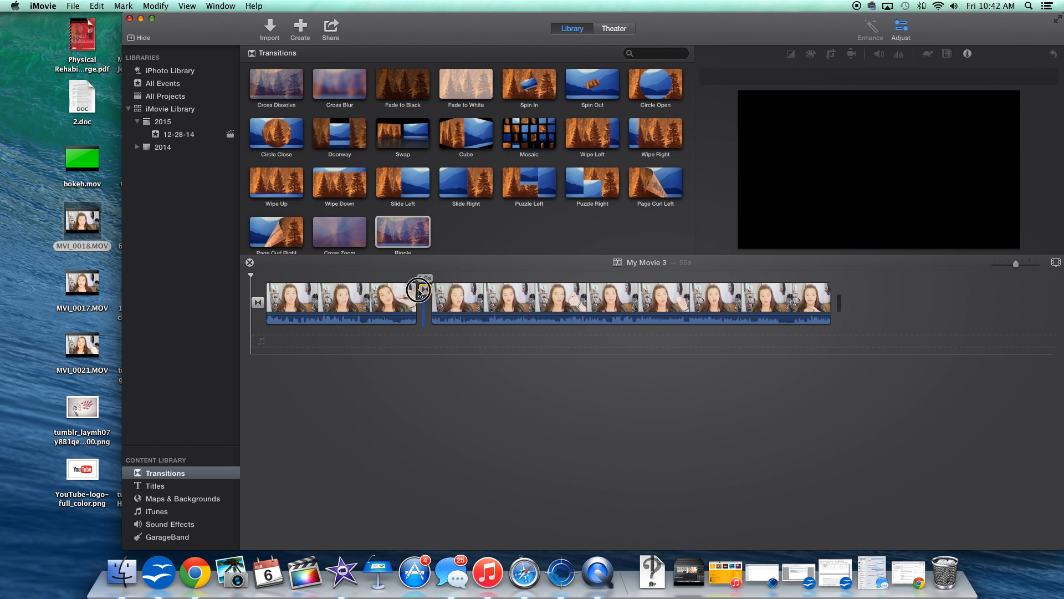
pyautogui.press('space')
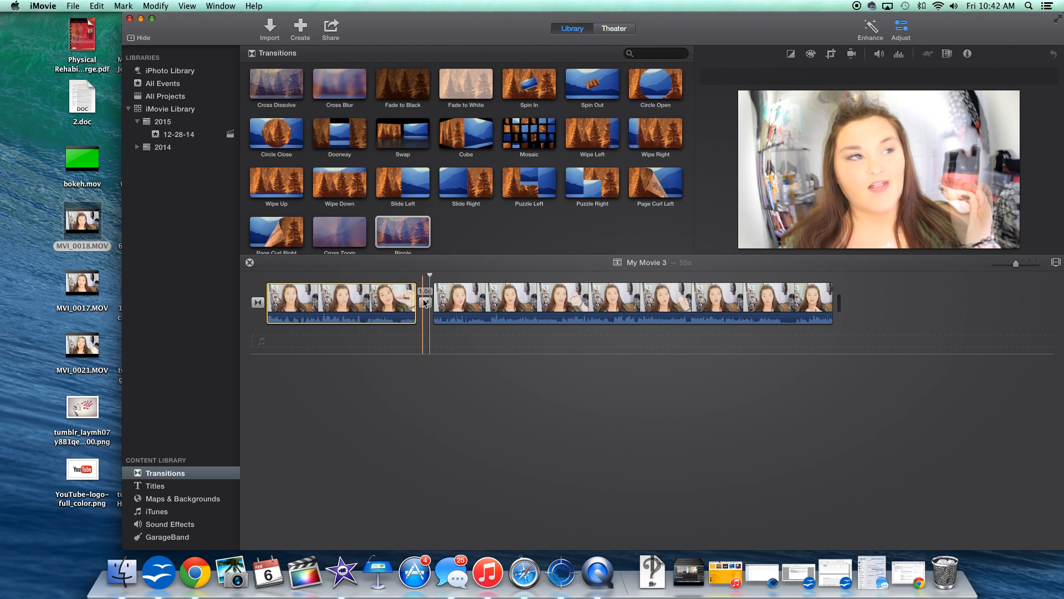
# Add an Expand title over the first clip and lengthen it to about 14.5 s.
pyautogui.click(171, 487)
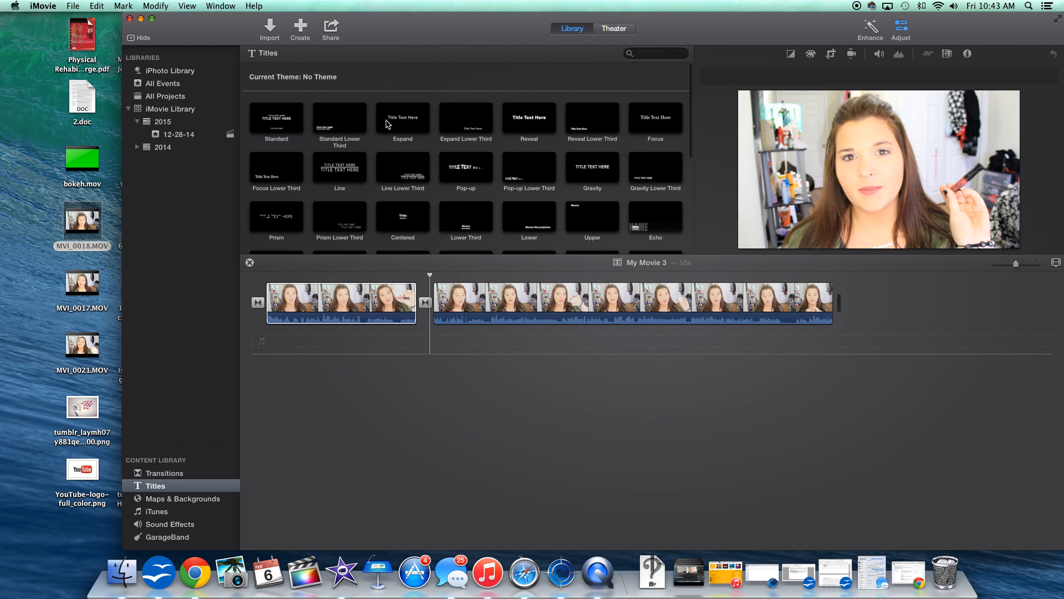
pyautogui.moveTo(409, 114); pyautogui.dragTo(269, 280)
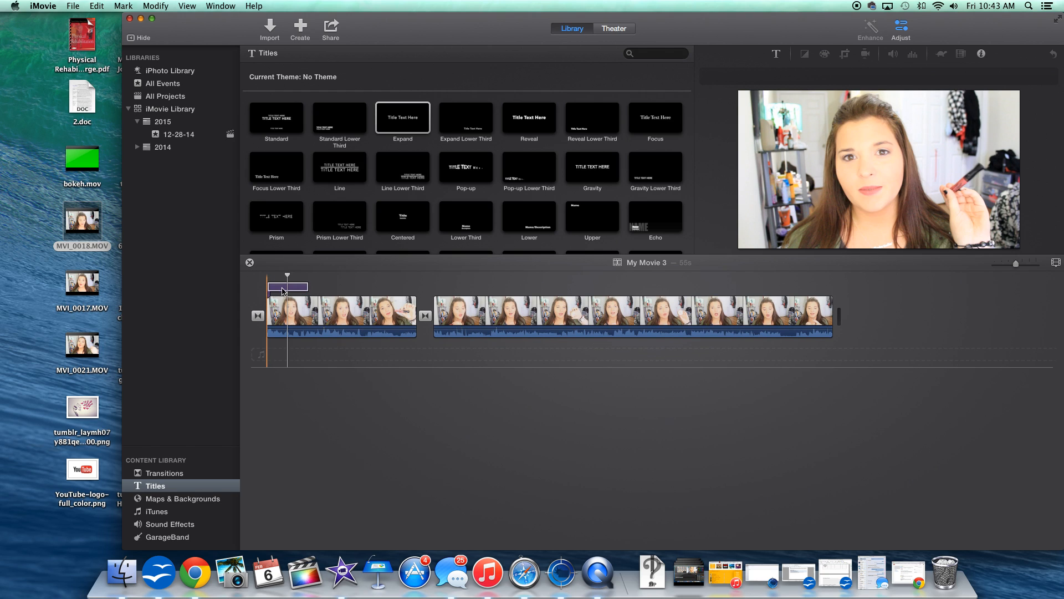
pyautogui.click(299, 287)
pyautogui.click(306, 287)
pyautogui.moveTo(305, 289); pyautogui.dragTo(415, 288)
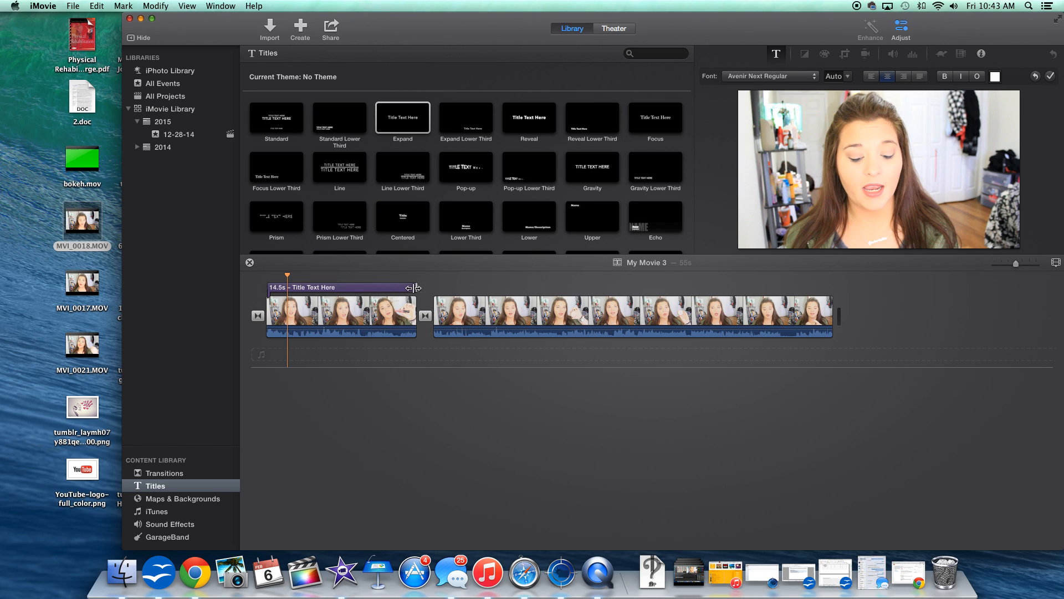
# Replace the title text with asdhadasd and play back the titled section.
pyautogui.click(317, 287)
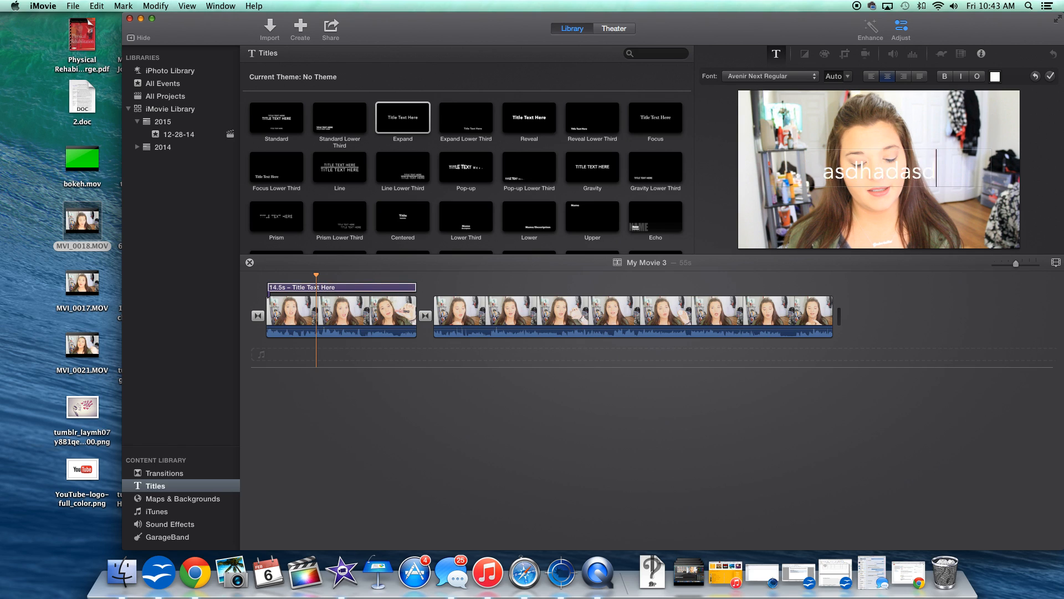
pyautogui.click(931, 233)
pyautogui.doubleClick(892, 179)
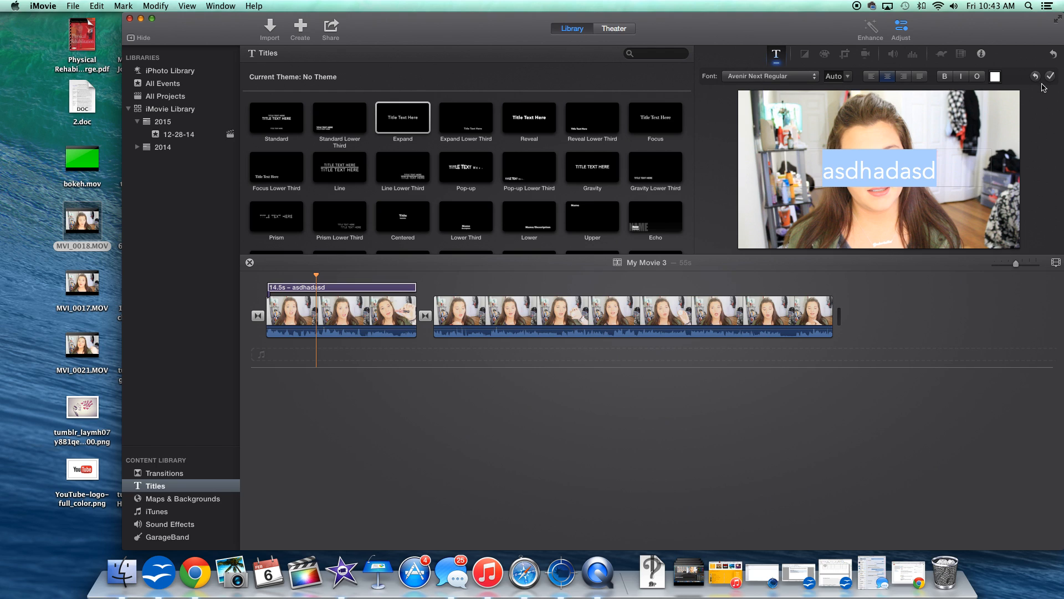
pyautogui.click(266, 287)
pyautogui.press('space')
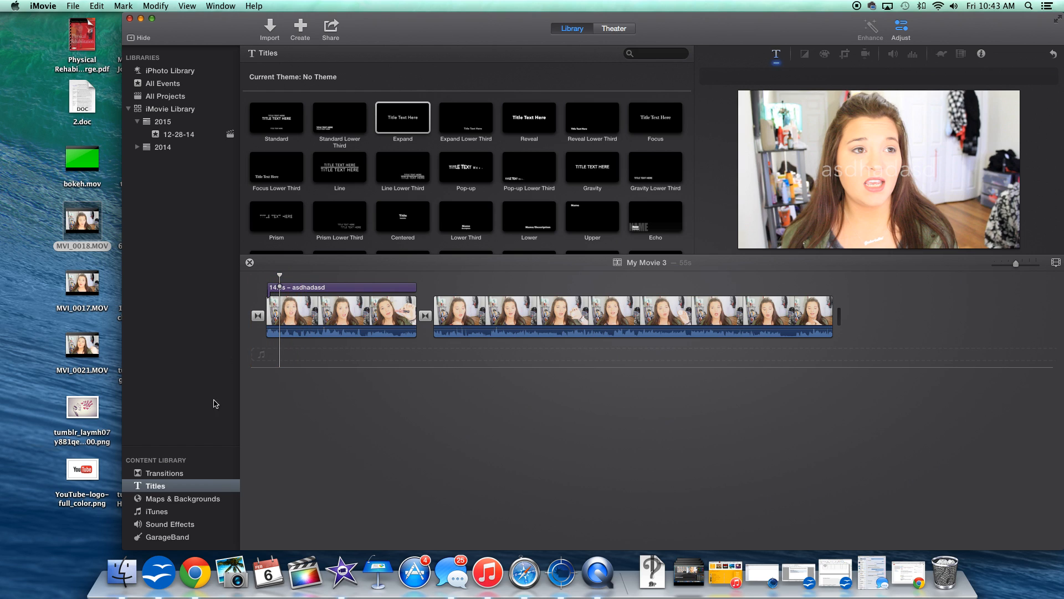
# Insert a Black background clip at the beginning of the movie.
pyautogui.click(197, 500)
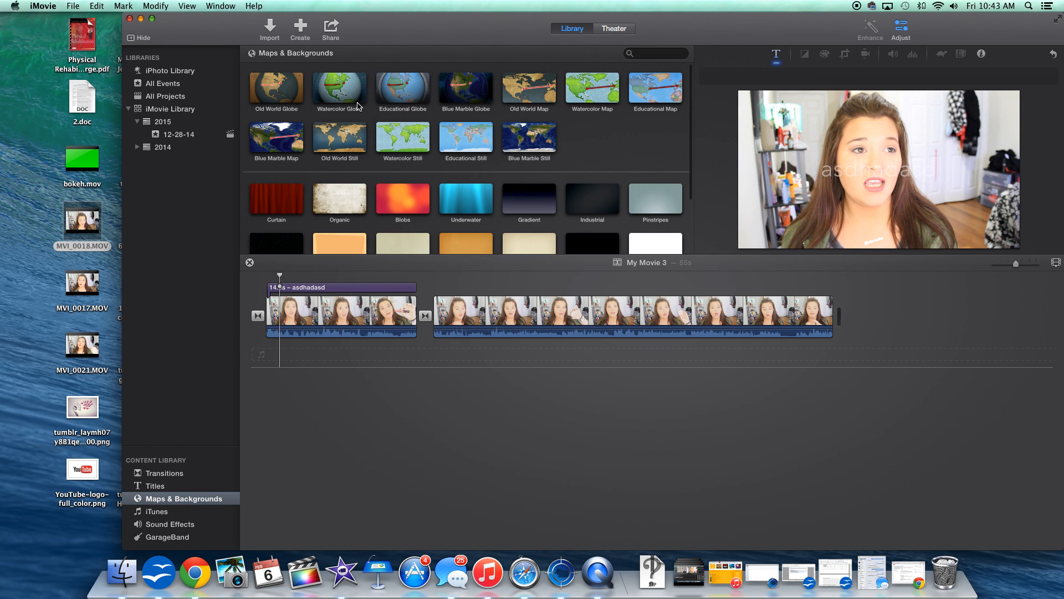
pyautogui.scroll(2, 486, 102)
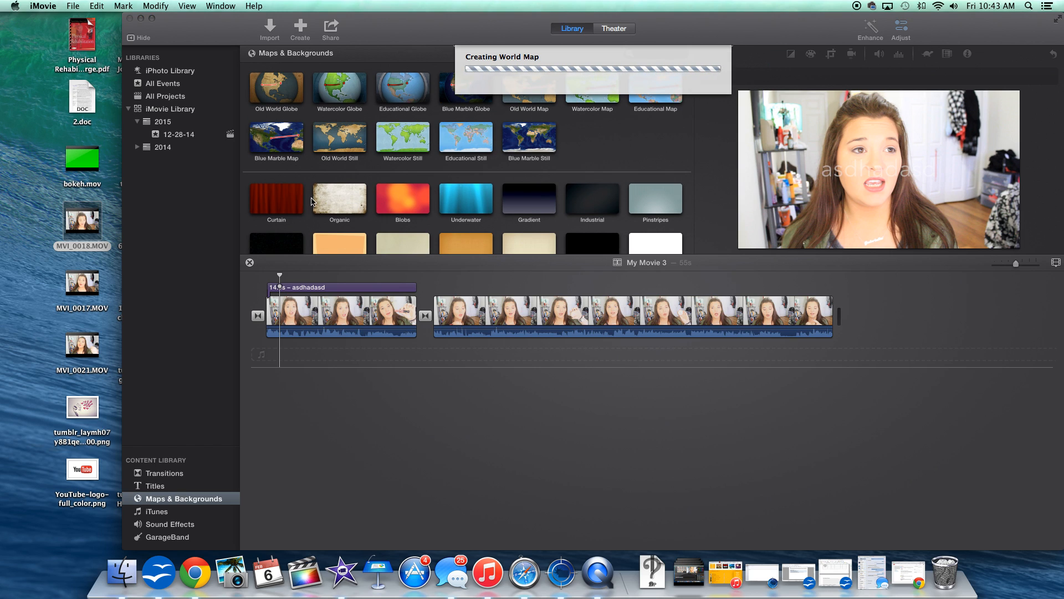
pyautogui.scroll(-2, 442, 192)
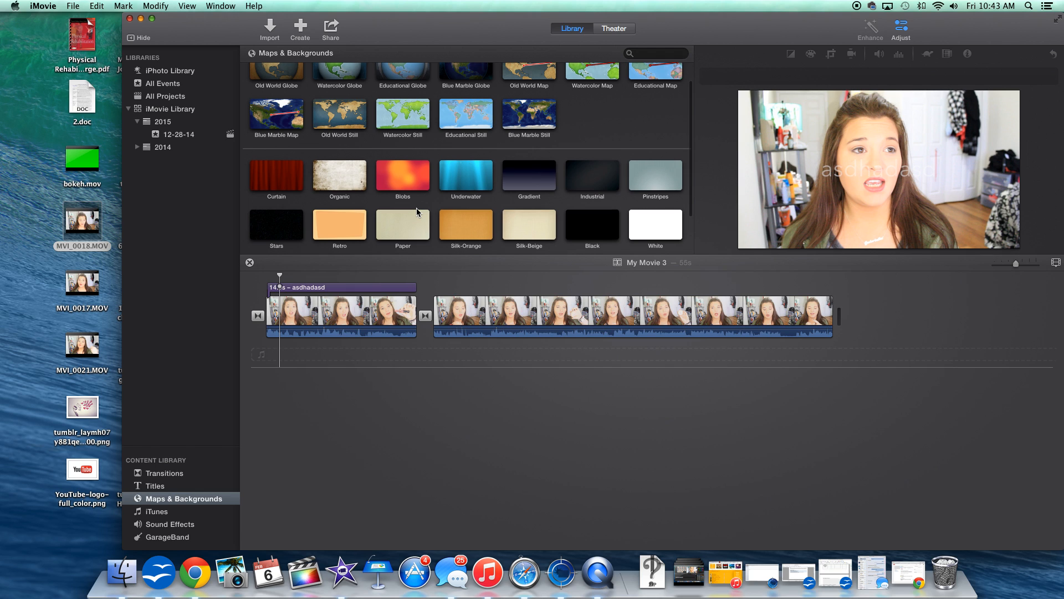
pyautogui.moveTo(593, 220); pyautogui.dragTo(255, 316)
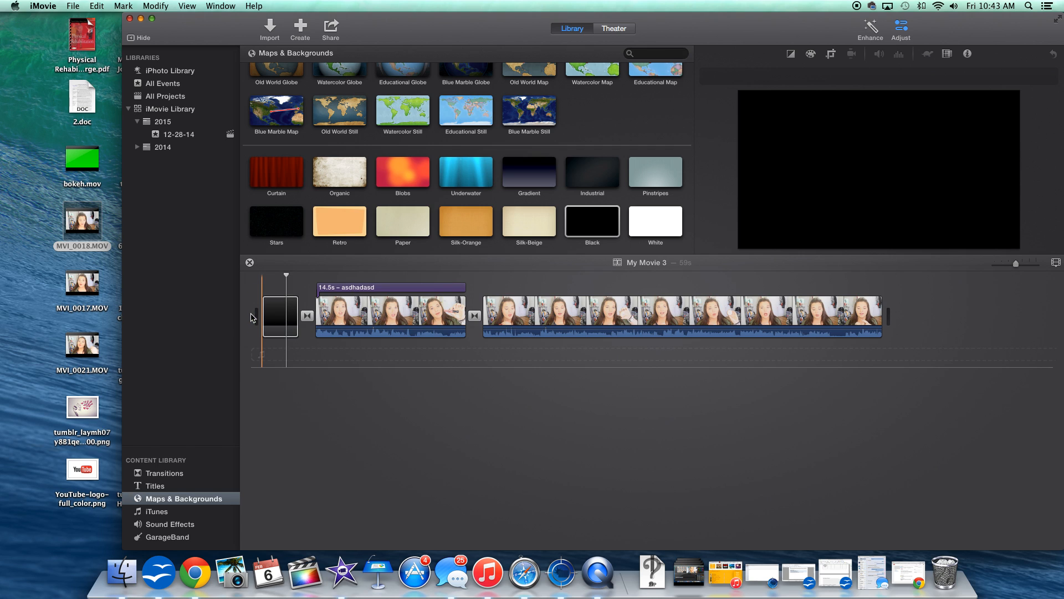
# Add an Expand title over the black background clip.
pyautogui.click(169, 482)
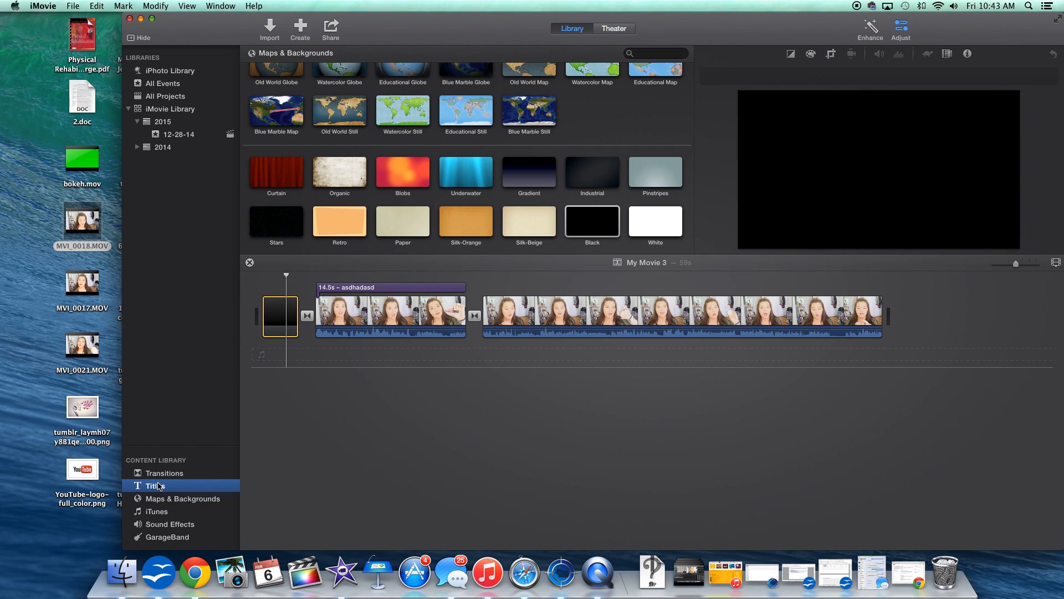
pyautogui.moveTo(417, 121); pyautogui.dragTo(269, 289)
pyautogui.click(319, 372)
# Attach the song Ariana Grande - Break Free ft. Zedd (DJ Bhitter Remix) beneath the second clip, preview it, and delete it.
pyautogui.click(168, 514)
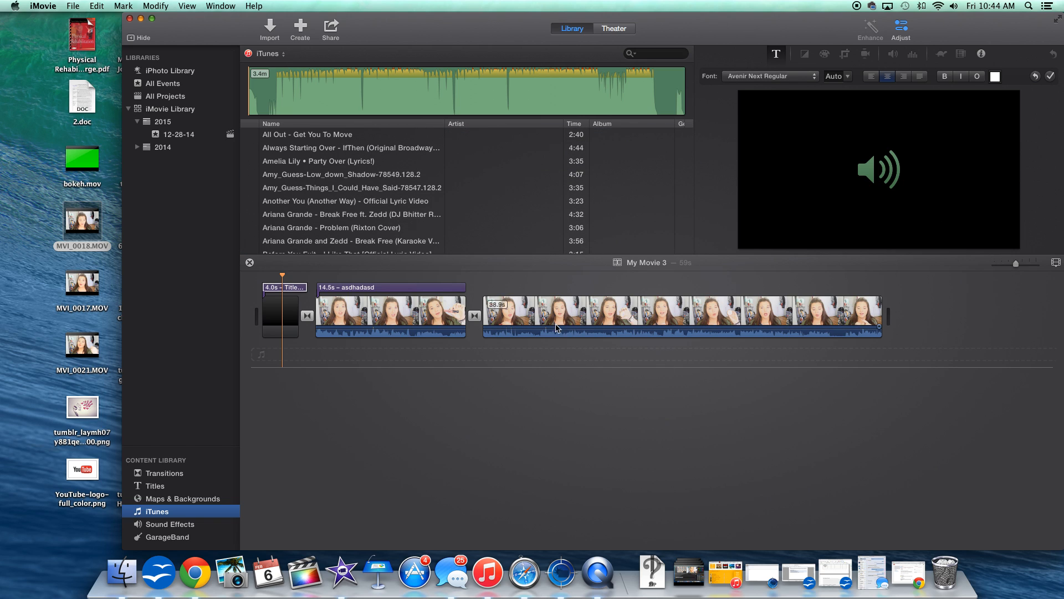
pyautogui.click(527, 334)
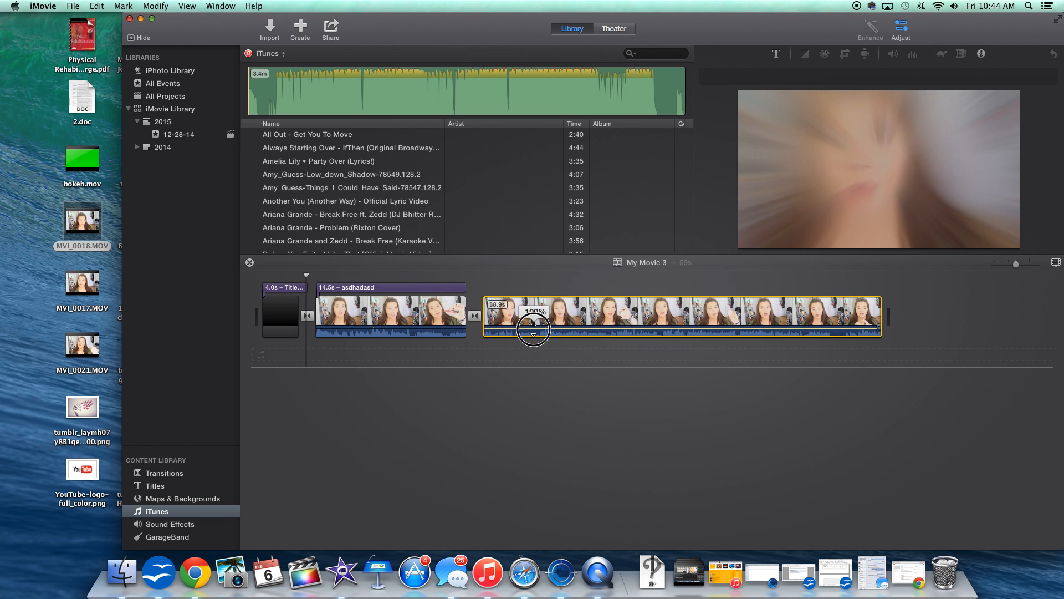
pyautogui.click(312, 215)
pyautogui.moveTo(312, 215); pyautogui.dragTo(486, 353)
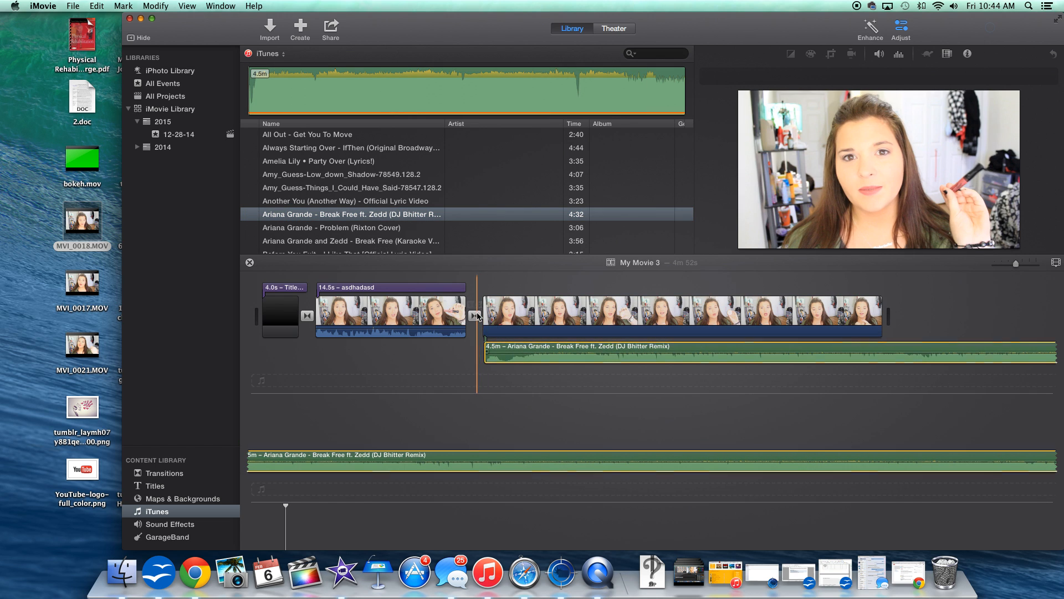
pyautogui.press('space')
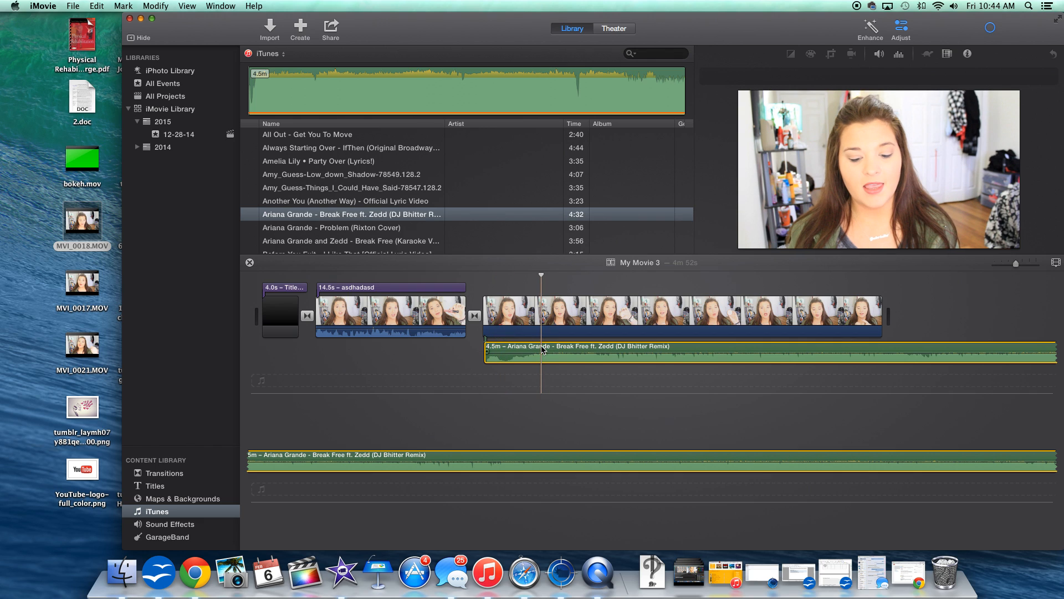
pyautogui.press('Delete')
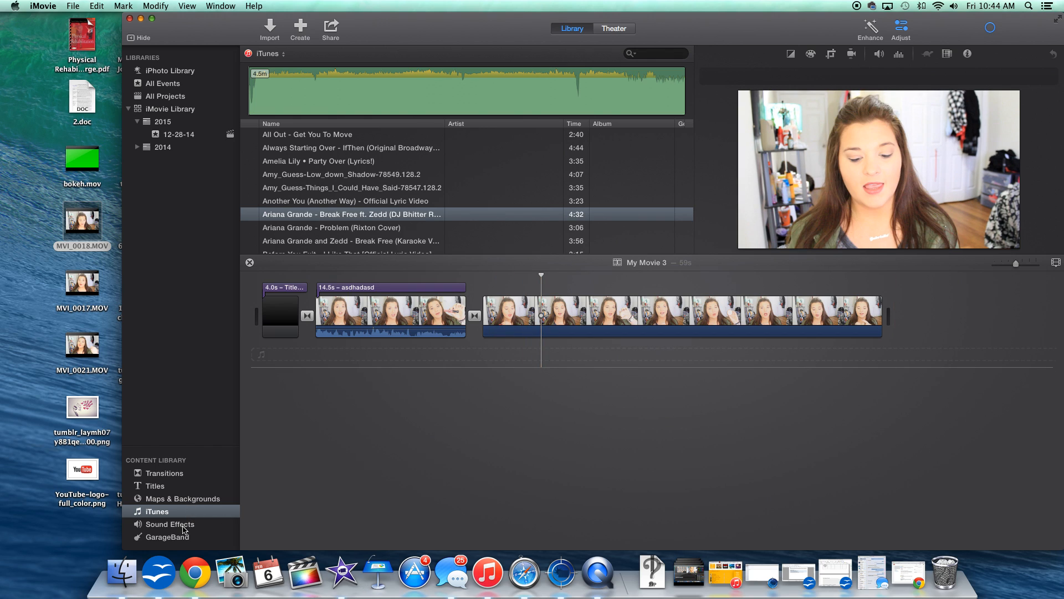
# Preview the Crash Plastic 01 sound effect from the sound effects library.
pyautogui.click(184, 527)
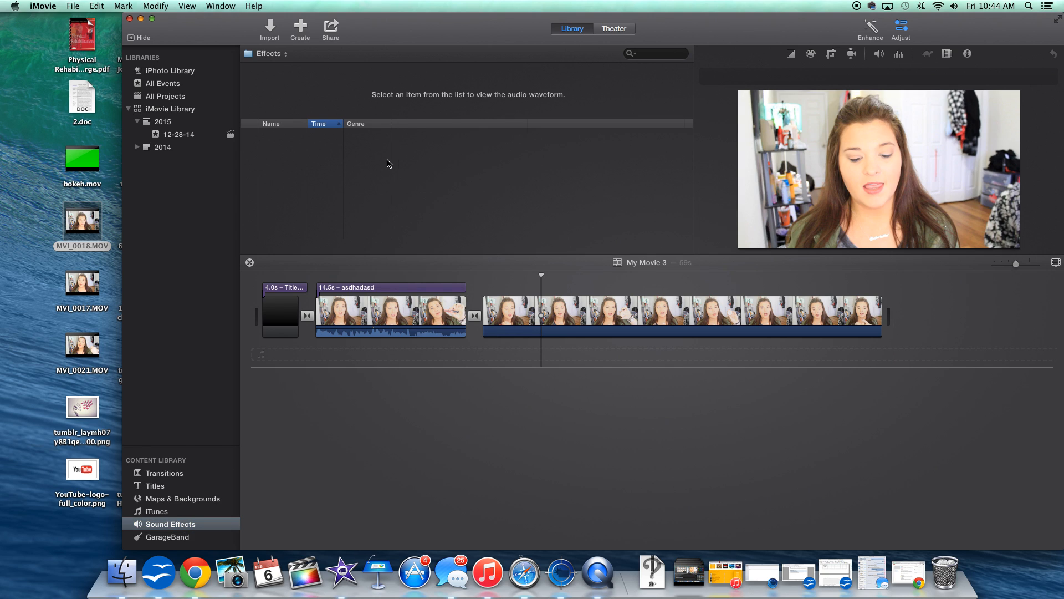
pyautogui.scroll(-5, 339, 167)
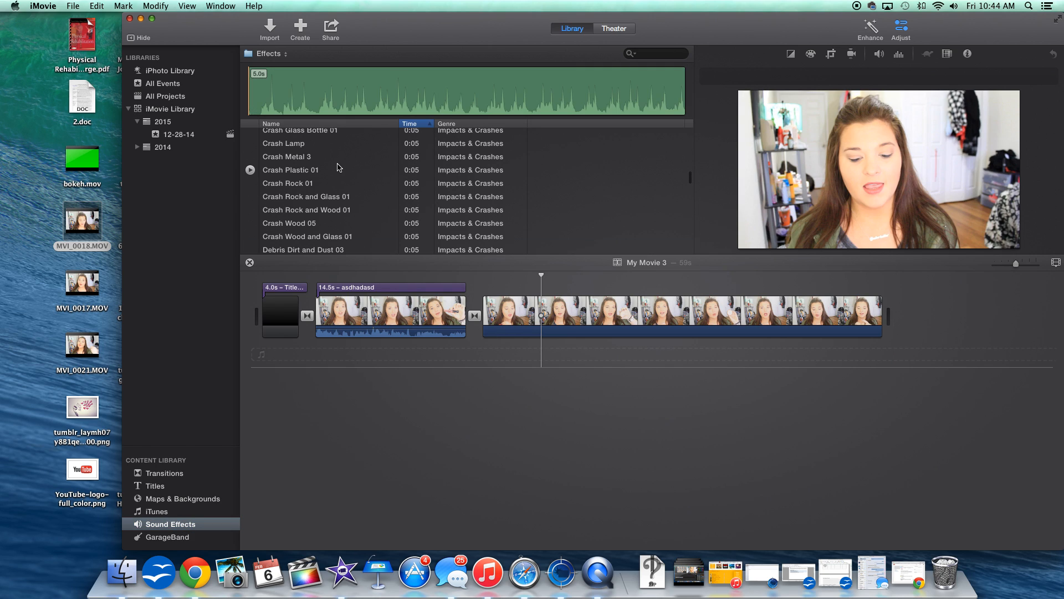
pyautogui.click(250, 170)
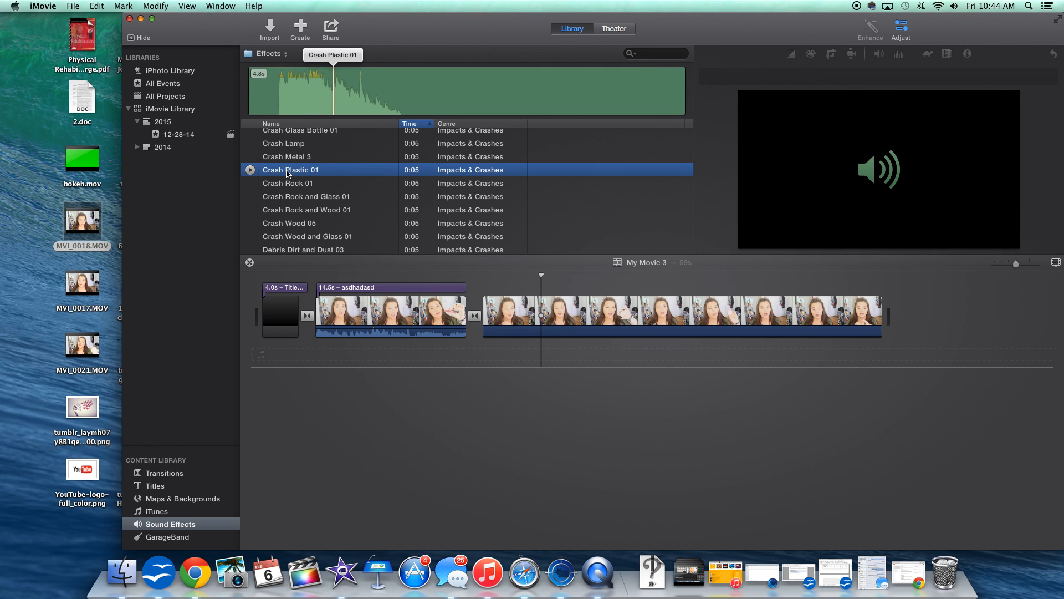
pyautogui.click(294, 402)
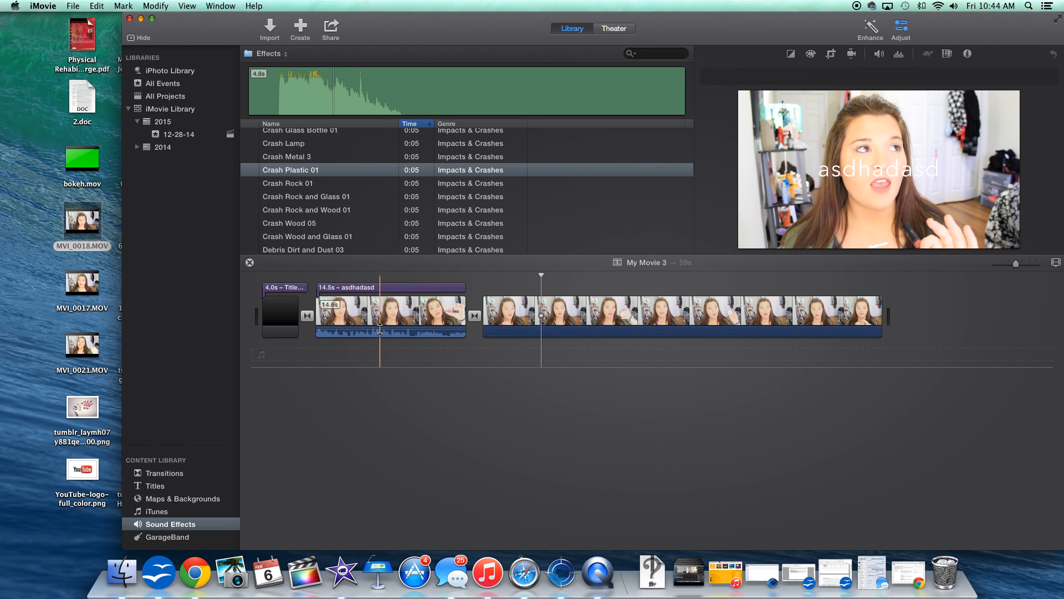
pyautogui.moveTo(373, 329); pyautogui.dragTo(373, 329)
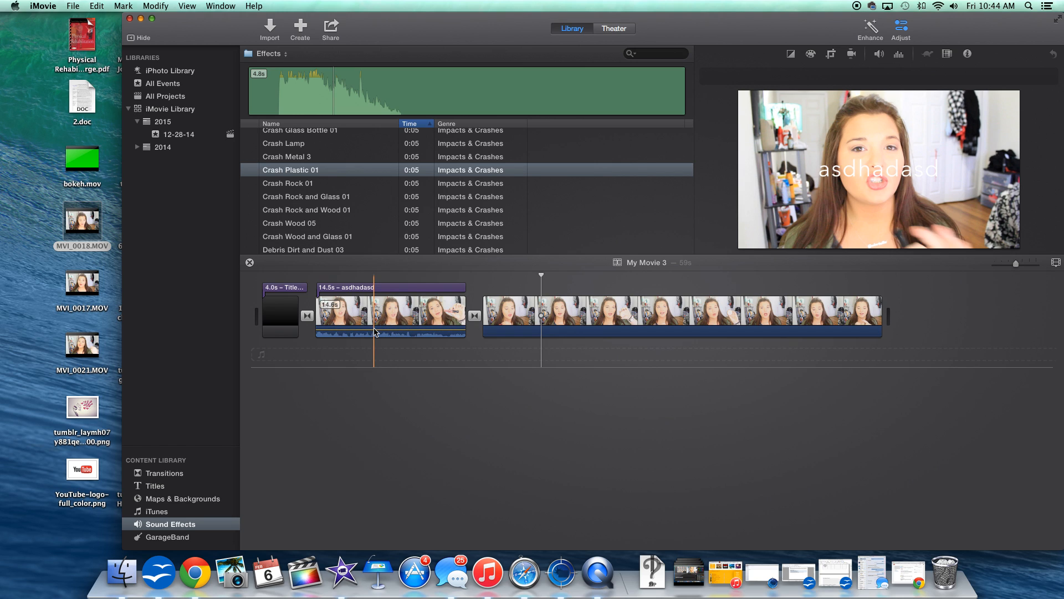
# Increase the second clip's saturation in color correction and open its crop settings.
pyautogui.click(605, 318)
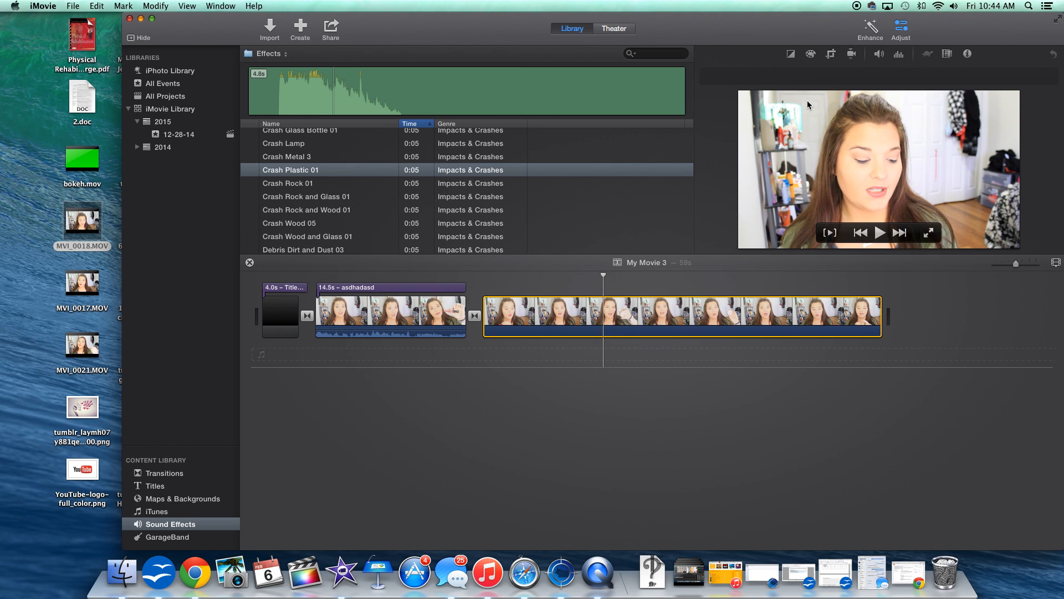
pyautogui.click(792, 55)
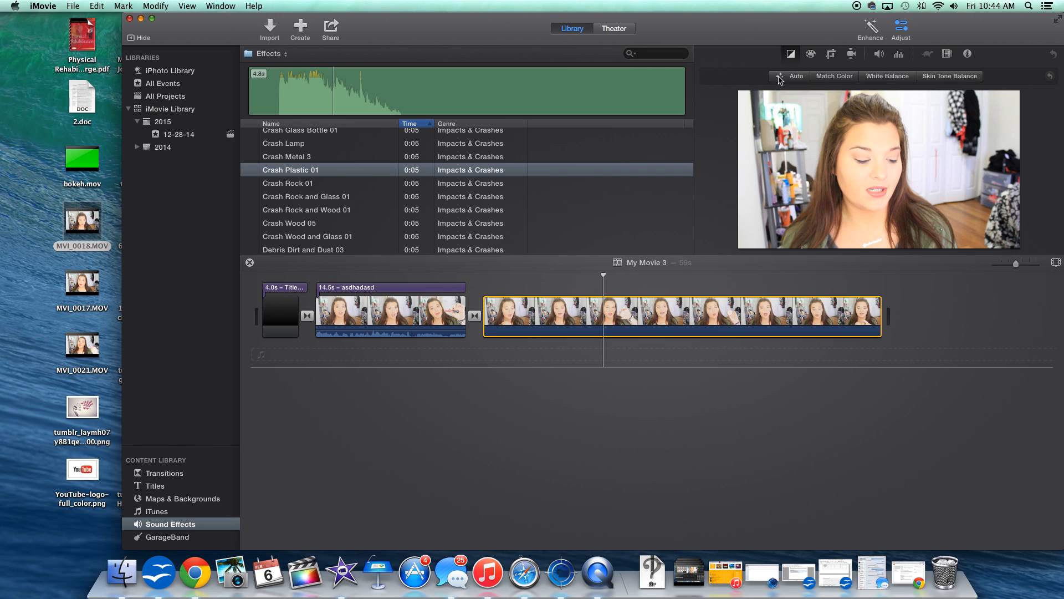
pyautogui.click(810, 55)
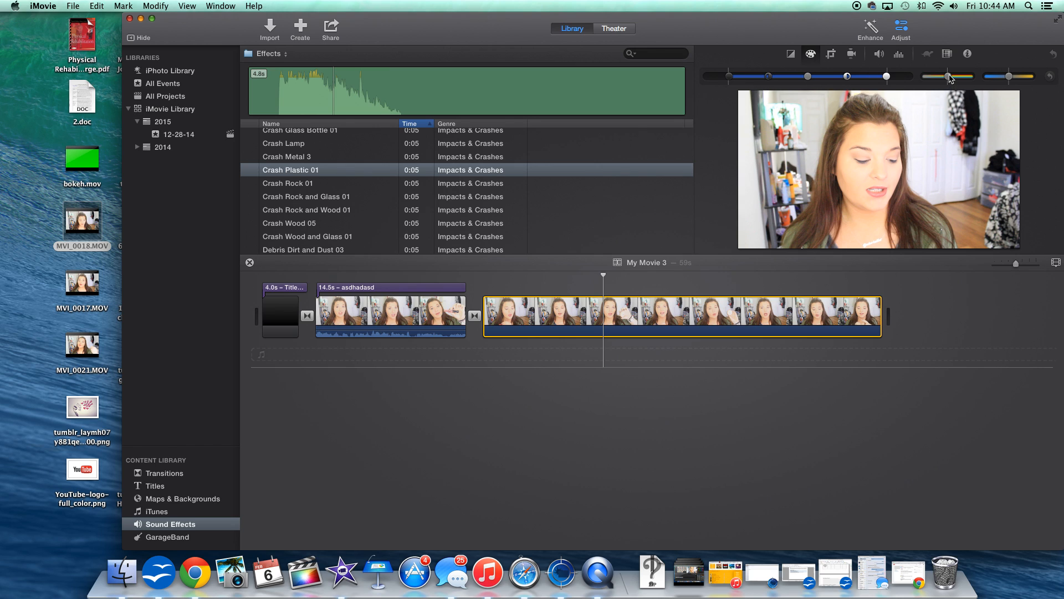
pyautogui.moveTo(950, 78); pyautogui.dragTo(1006, 77)
pyautogui.click(831, 55)
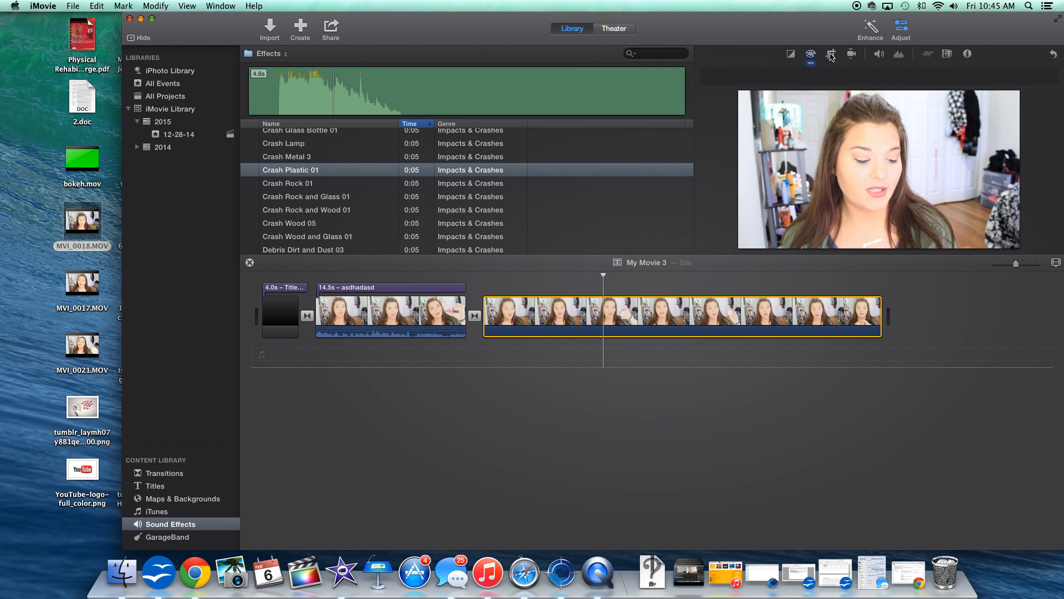
# Crop the second clip to a small area near the frame's upper right with the Crop to Fill style.
pyautogui.click(759, 78)
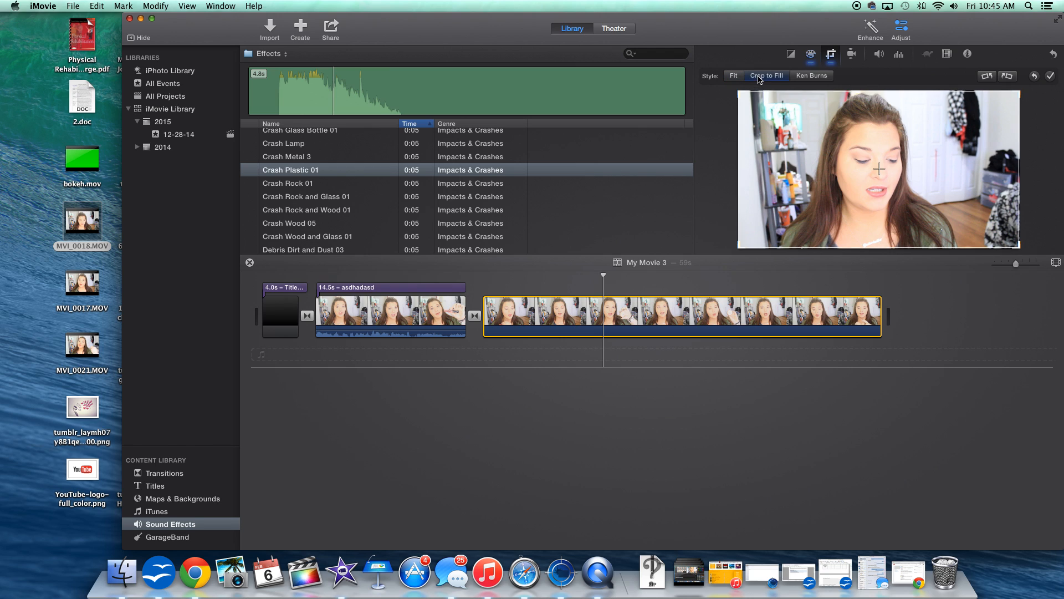
pyautogui.moveTo(741, 92); pyautogui.dragTo(939, 105)
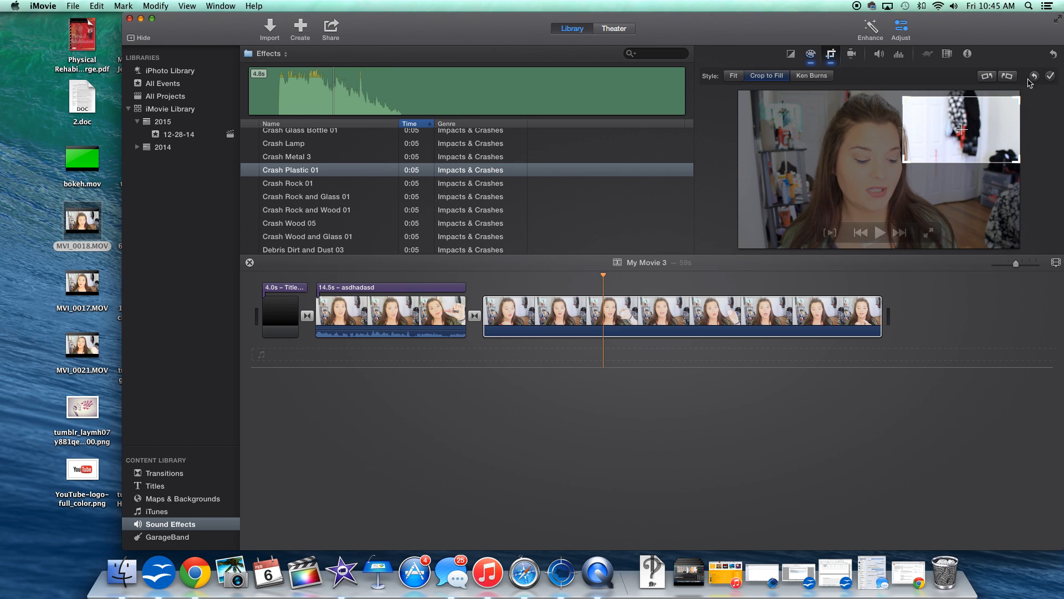
pyautogui.click(1049, 77)
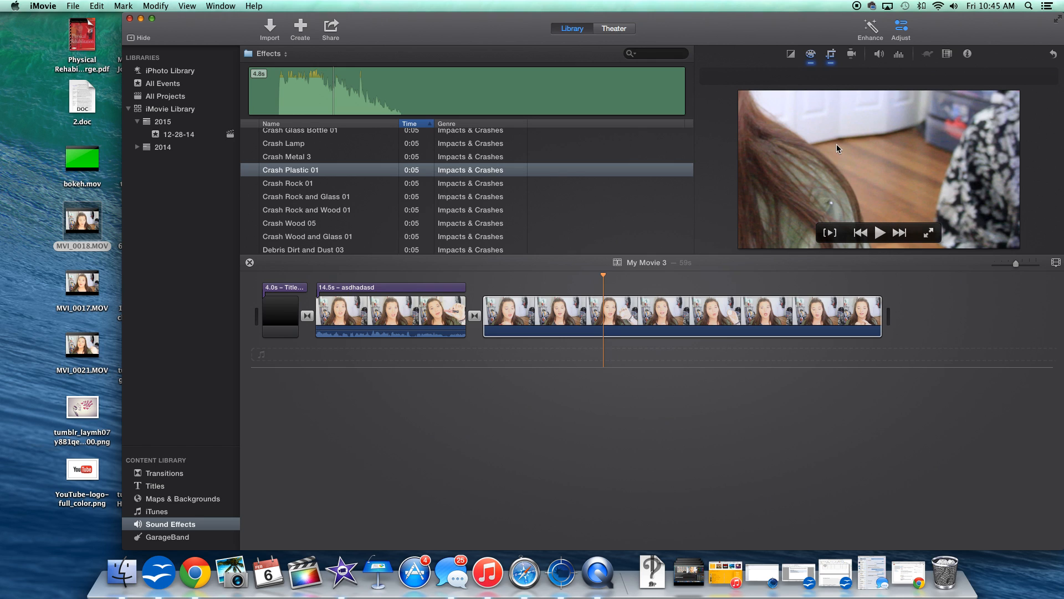
# Apply a Ken Burns effect to the second clip, ending on a smaller area toward the lower right.
pyautogui.click(830, 55)
pyautogui.click(822, 77)
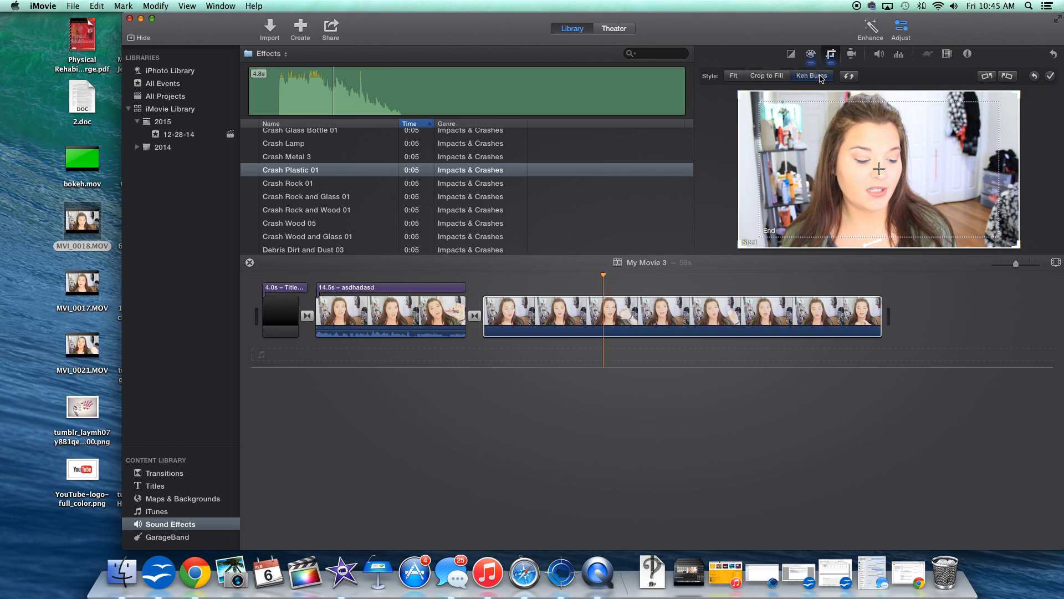
pyautogui.click(749, 242)
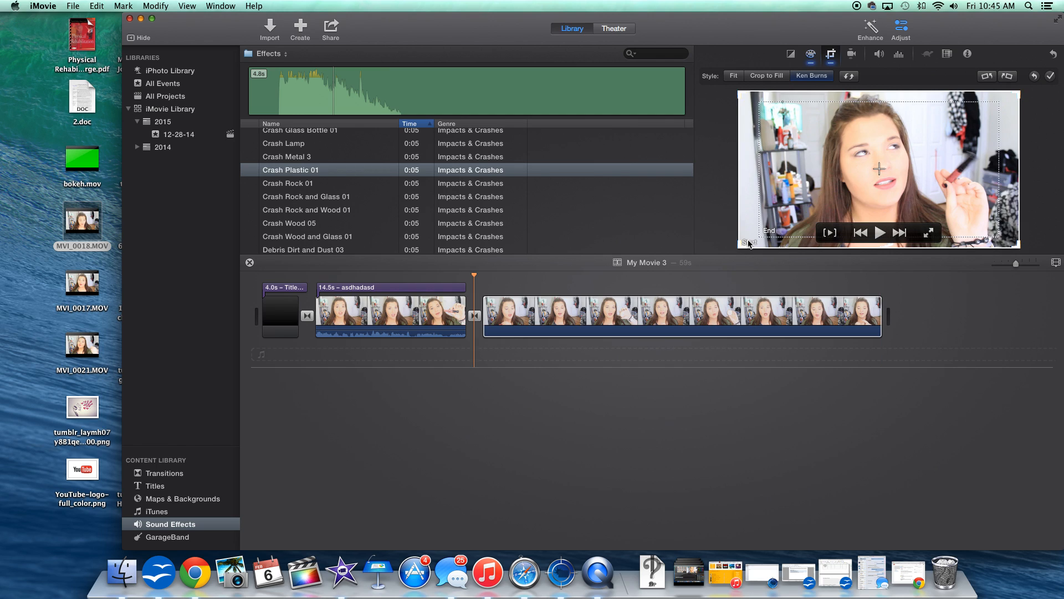
pyautogui.click(796, 140)
pyautogui.moveTo(764, 105); pyautogui.dragTo(904, 184)
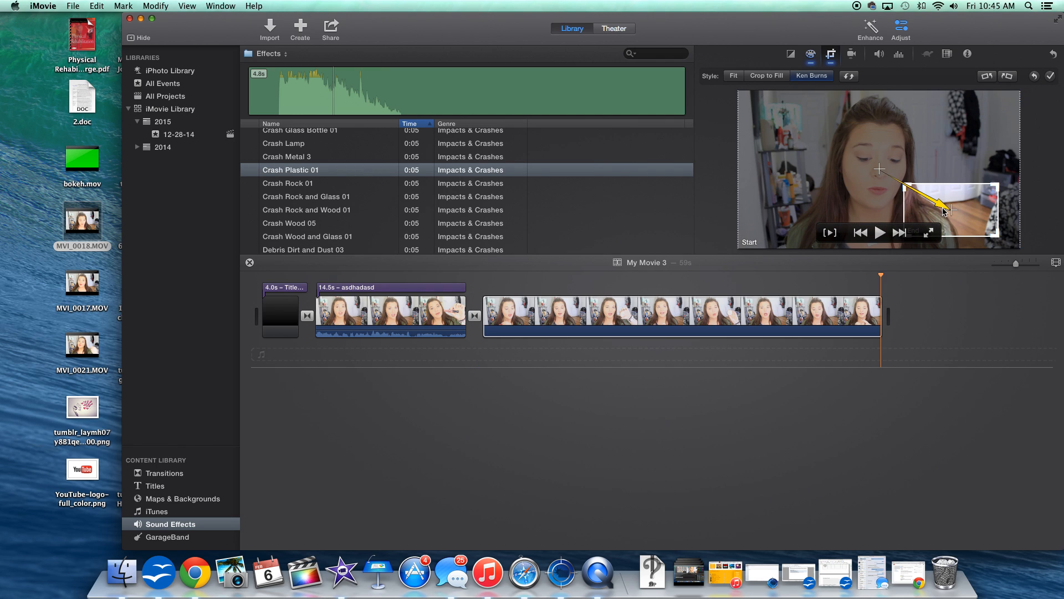
pyautogui.click(1048, 77)
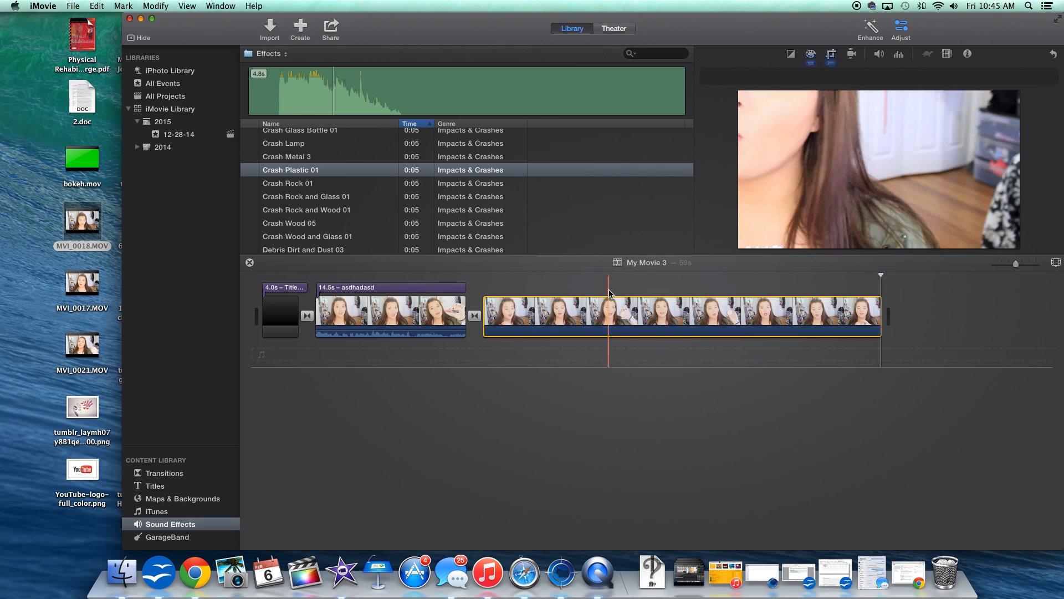
# Play back the second clip to preview the Ken Burns movement.
pyautogui.press('space')
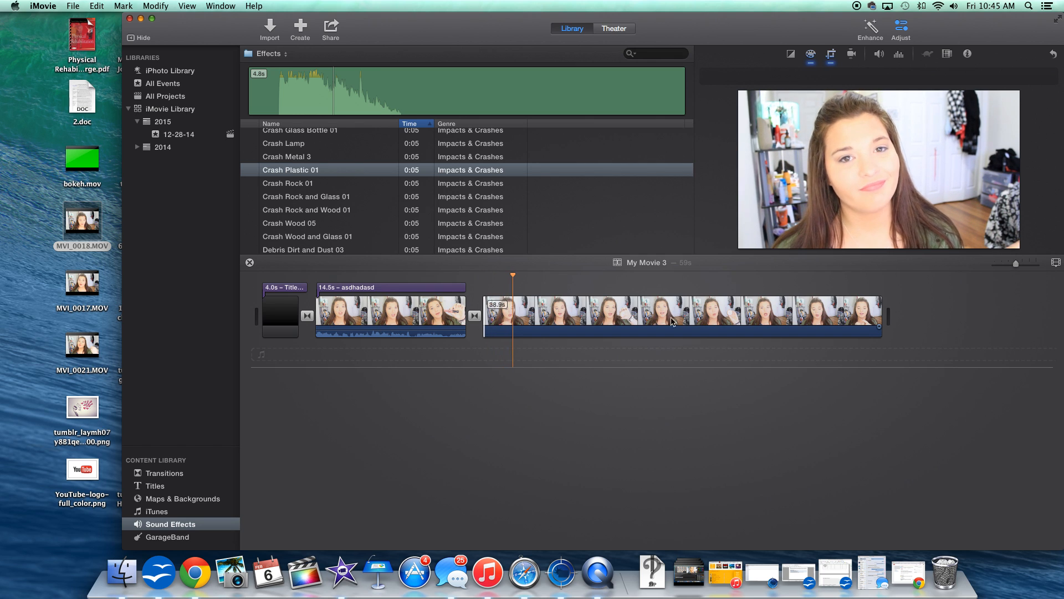
pyautogui.click(728, 312)
pyautogui.click(791, 287)
pyautogui.press('space')
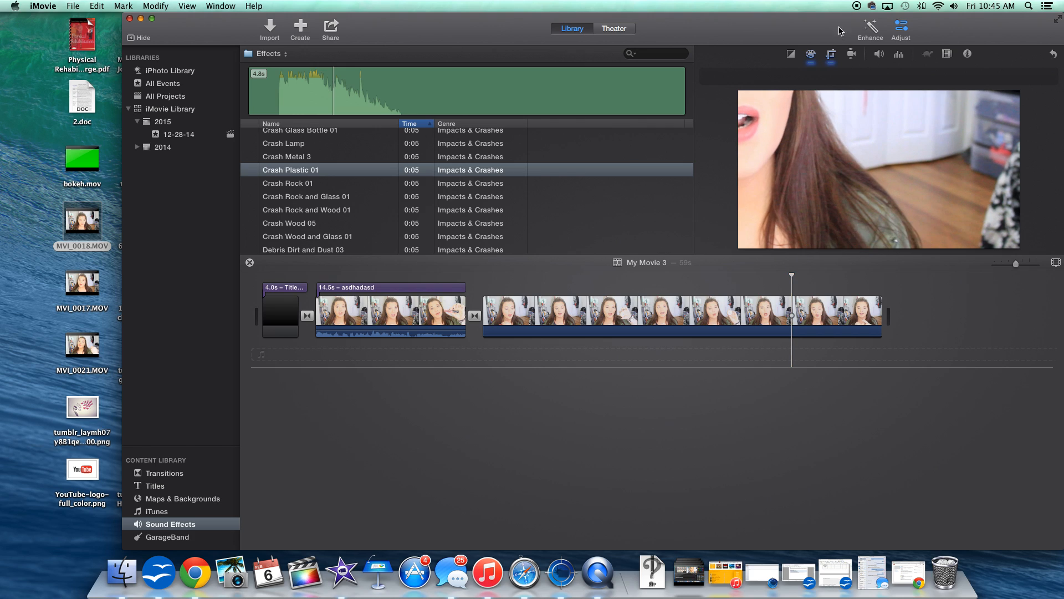
# Set the second clip's crop style back to Fit and apply it.
pyautogui.click(832, 56)
pyautogui.click(734, 76)
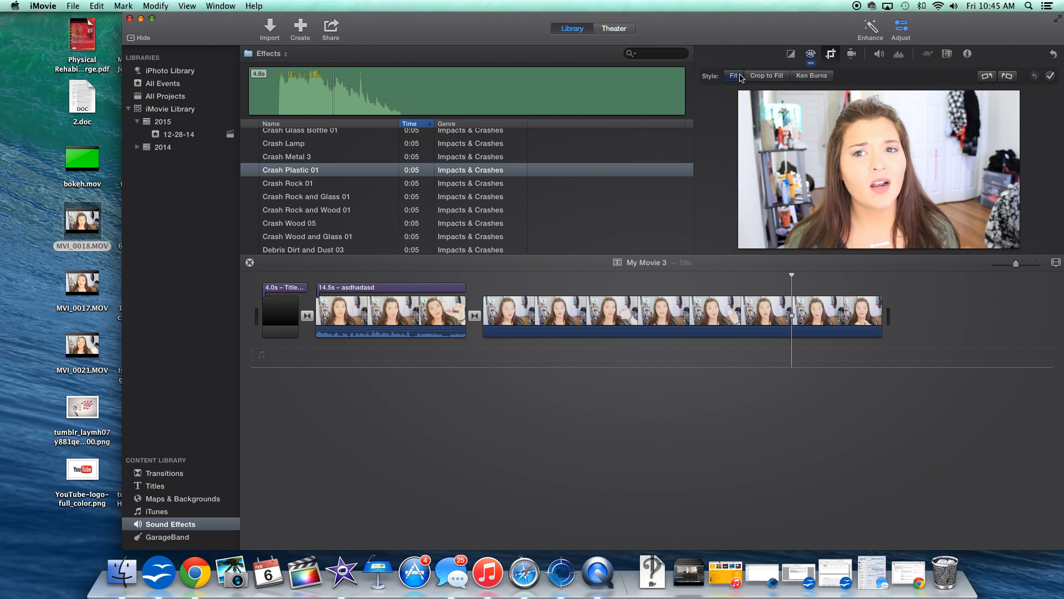
pyautogui.click(1050, 77)
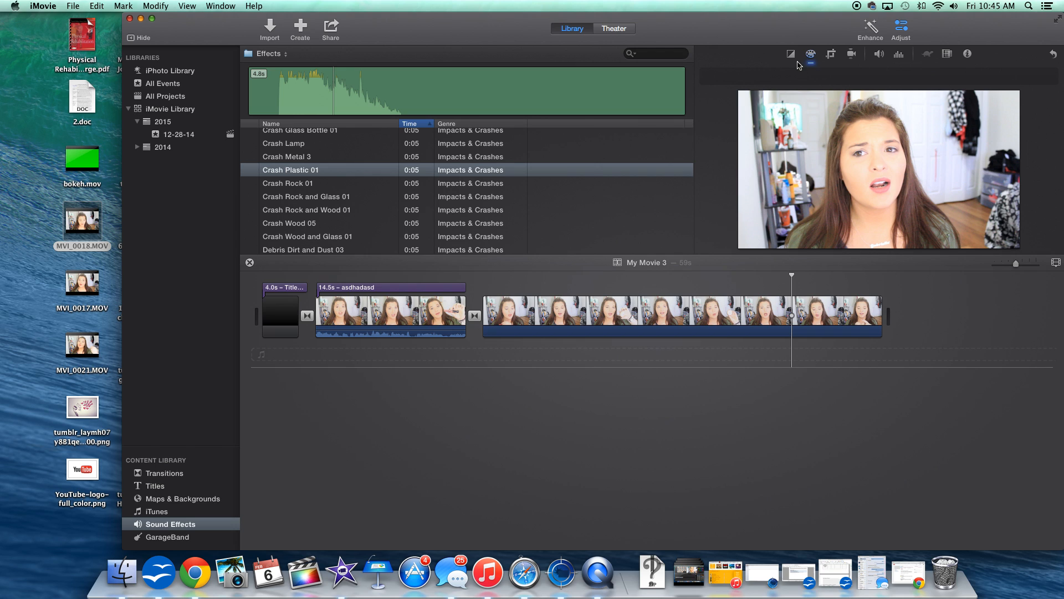
# Rotate the second clip's frame a full turn in four quarter-turn steps.
pyautogui.click(832, 56)
pyautogui.click(989, 78)
pyautogui.click(991, 77)
pyautogui.click(990, 77)
pyautogui.click(991, 77)
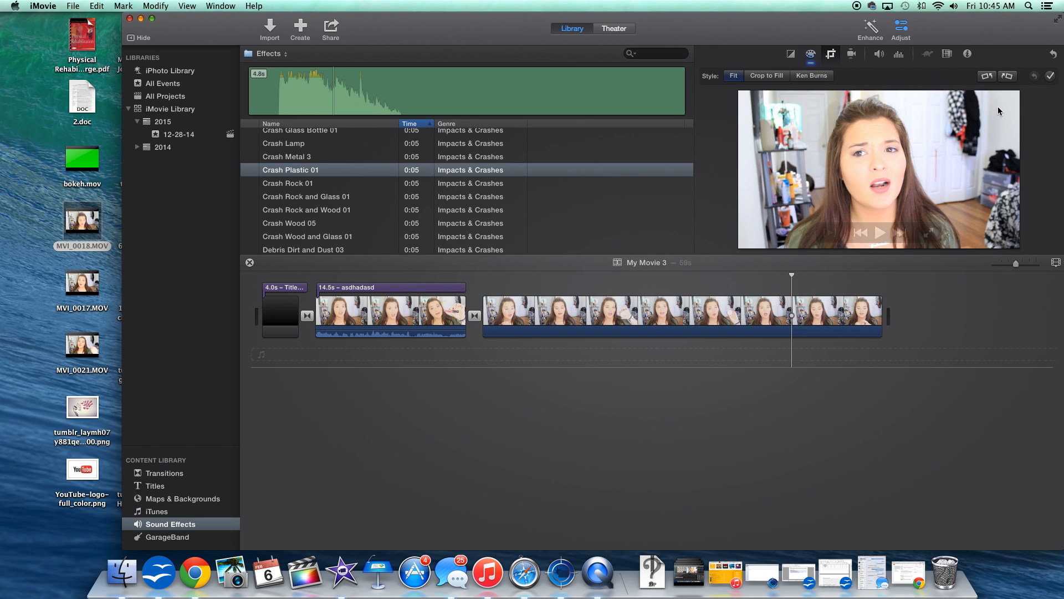
# Inspect the second clip's stabilization and volume settings.
pyautogui.click(852, 55)
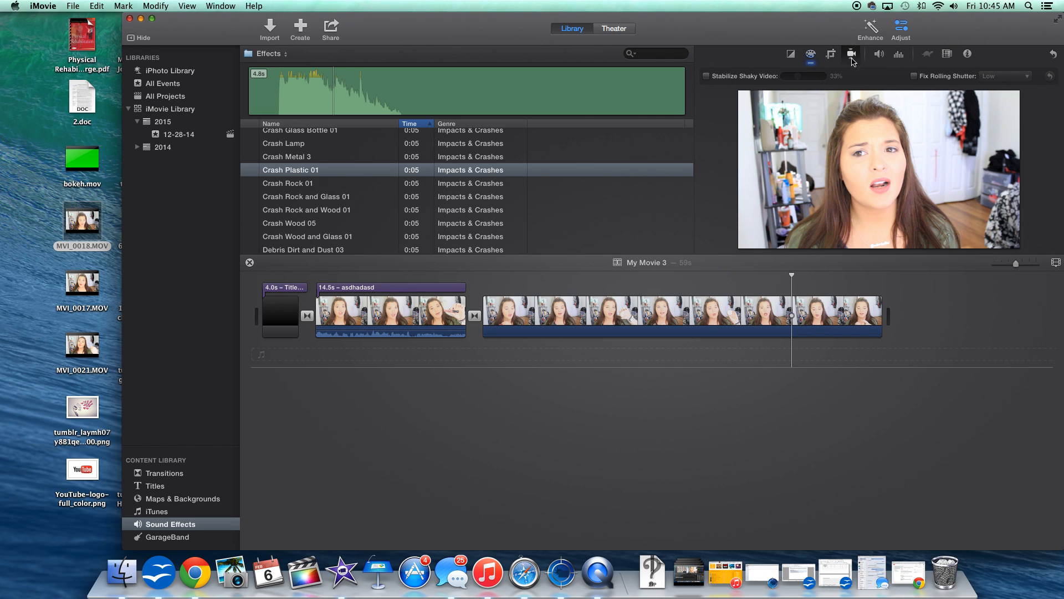
pyautogui.moveTo(877, 191)
pyautogui.click(879, 56)
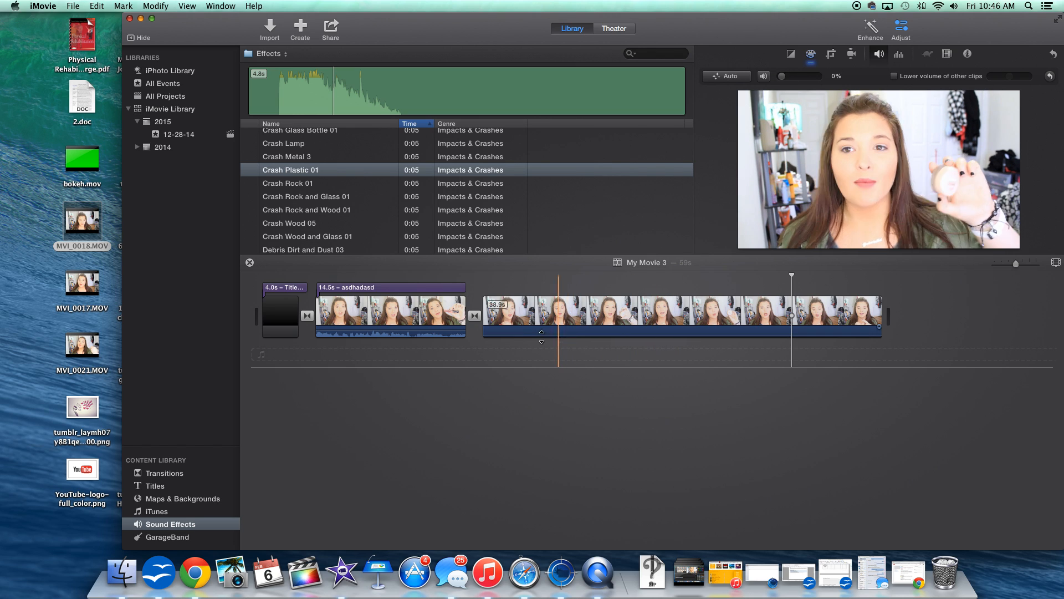
pyautogui.moveTo(554, 334)
pyautogui.mouseDown()
pyautogui.moveTo(554, 324)
pyautogui.moveTo(554, 334)
pyautogui.mouseUp()
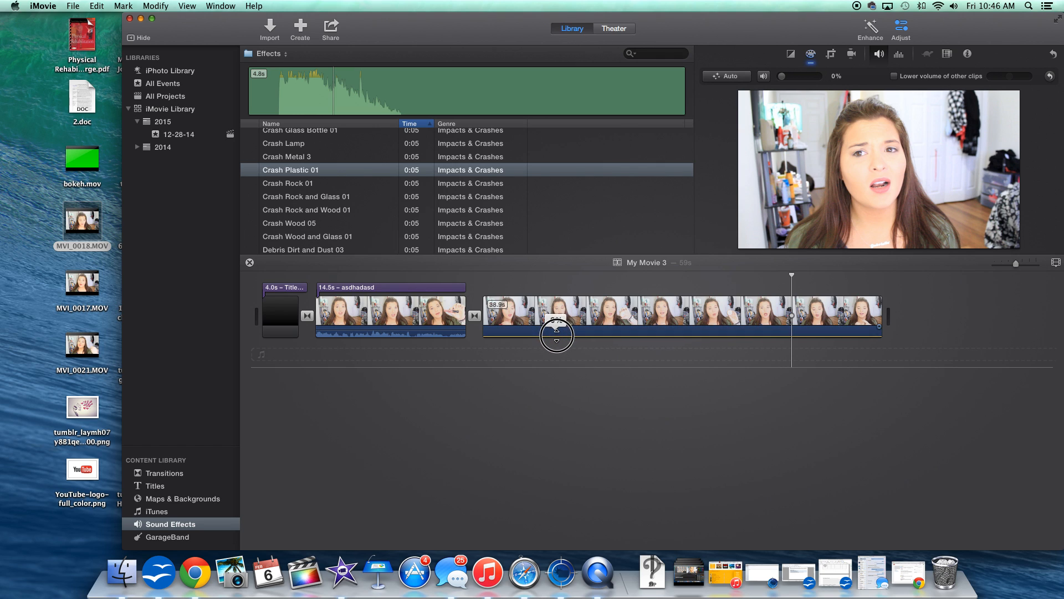
# Browse the noise-reduction settings, the video and audio effect choosers and the clip info without applying anything.
pyautogui.click(900, 54)
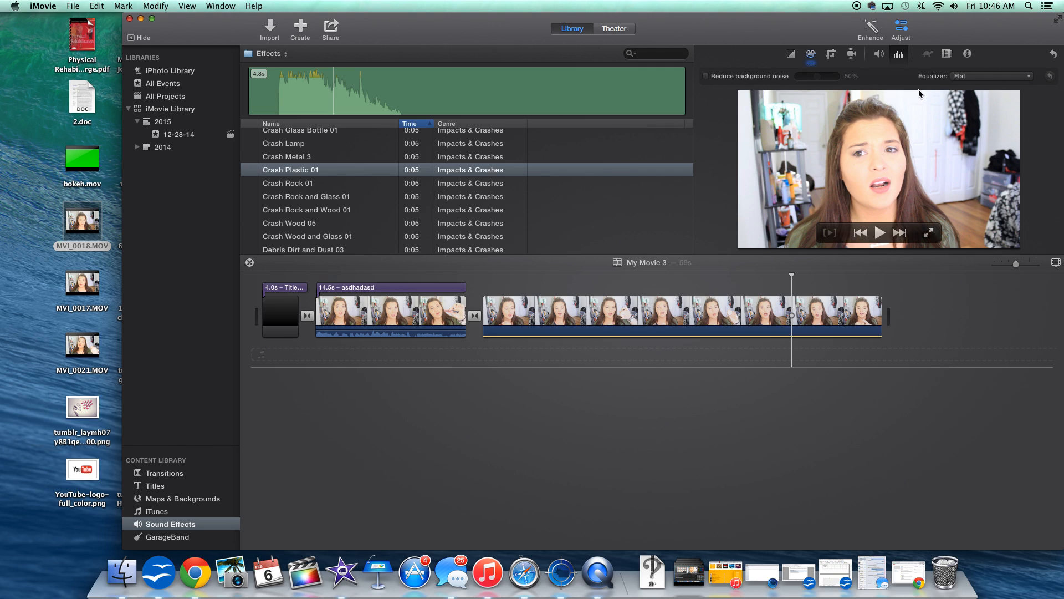
pyautogui.click(948, 56)
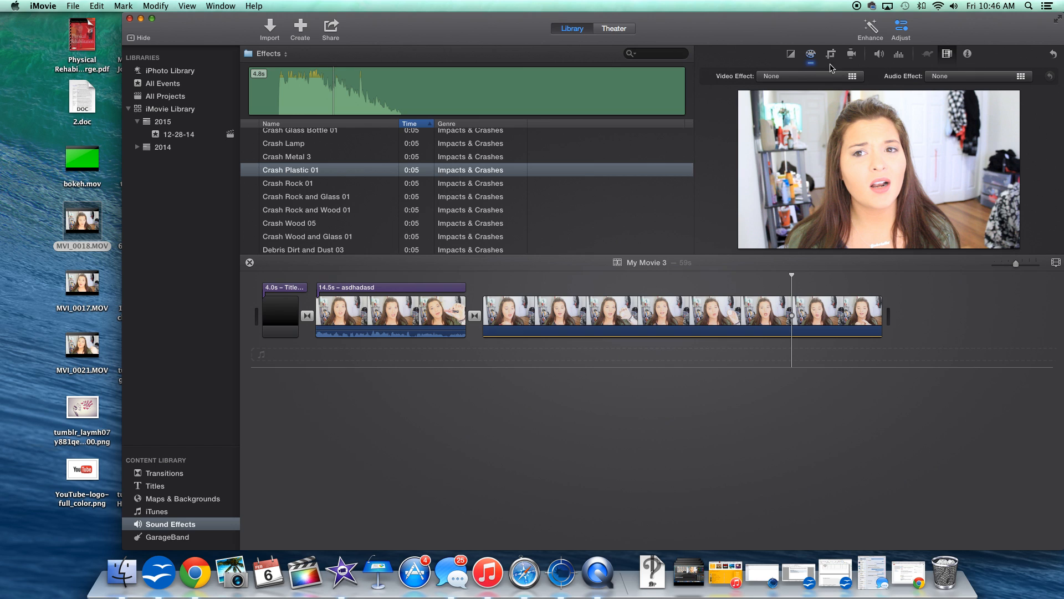
pyautogui.click(777, 77)
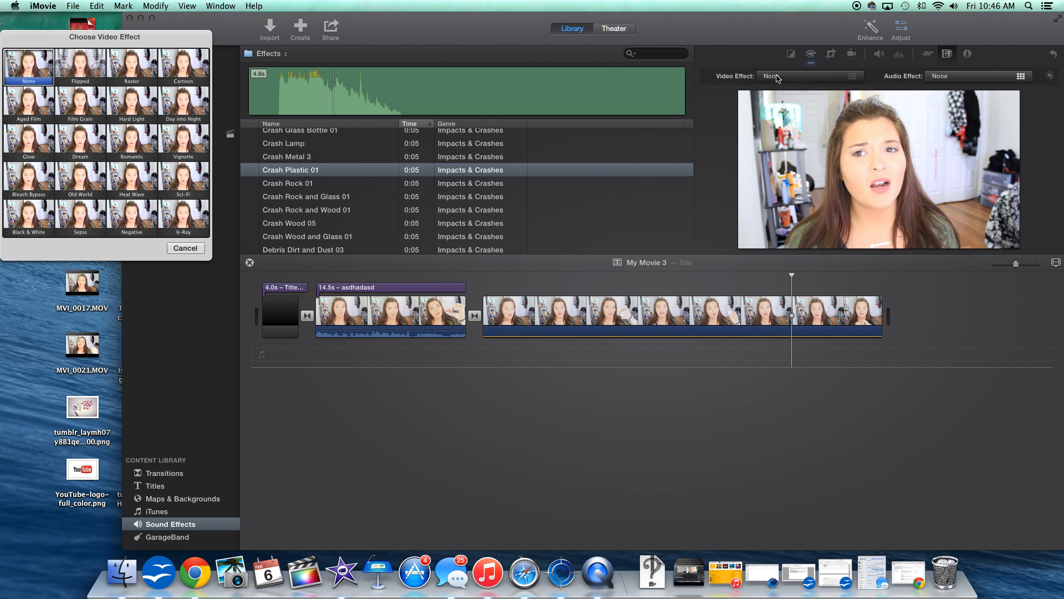
pyautogui.moveTo(112, 38); pyautogui.dragTo(587, 50)
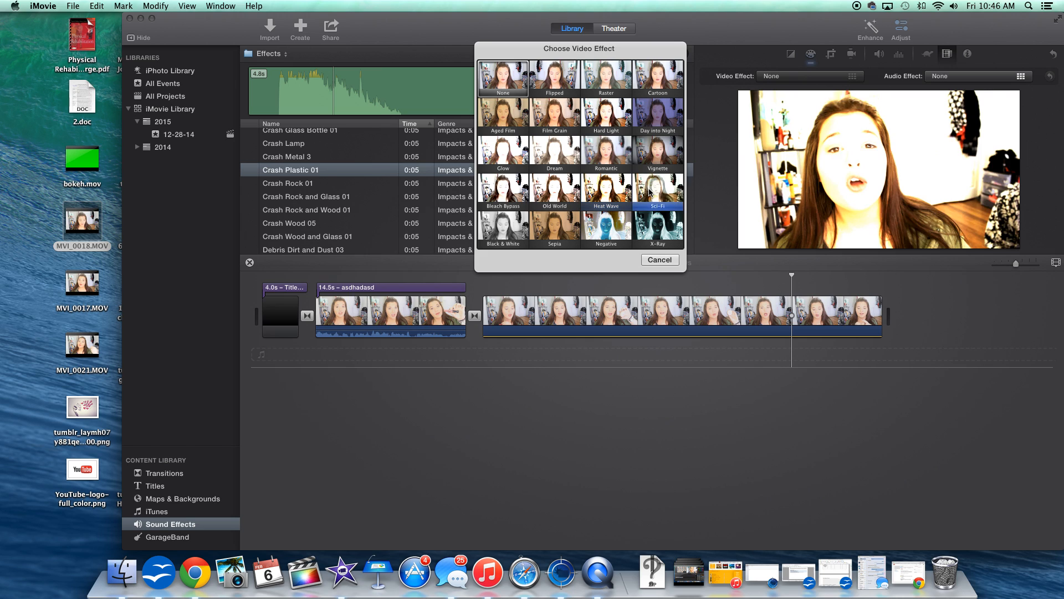
pyautogui.click(660, 260)
pyautogui.click(921, 77)
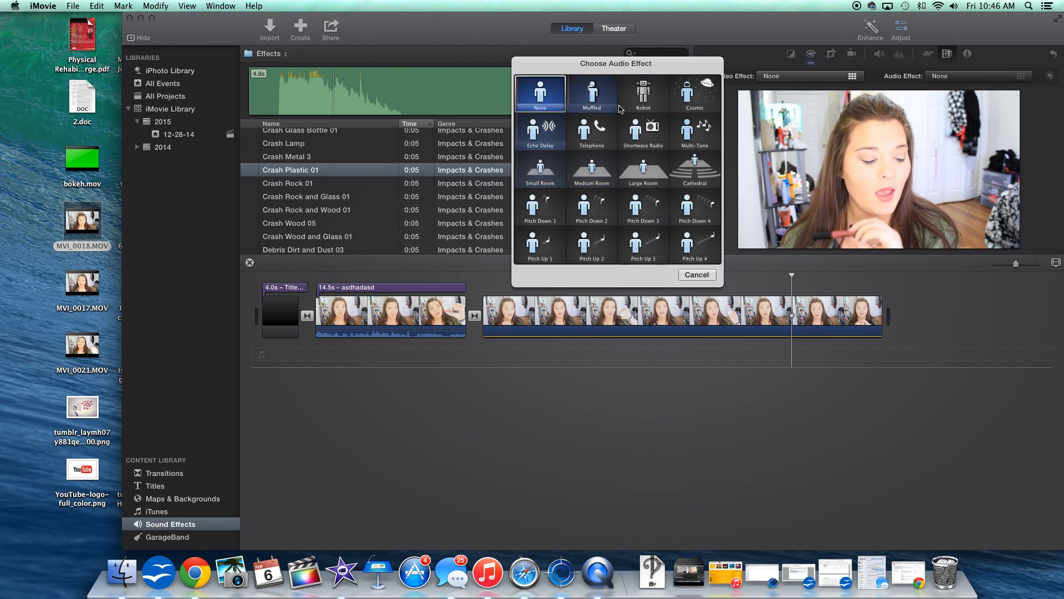
pyautogui.click(694, 277)
pyautogui.click(968, 53)
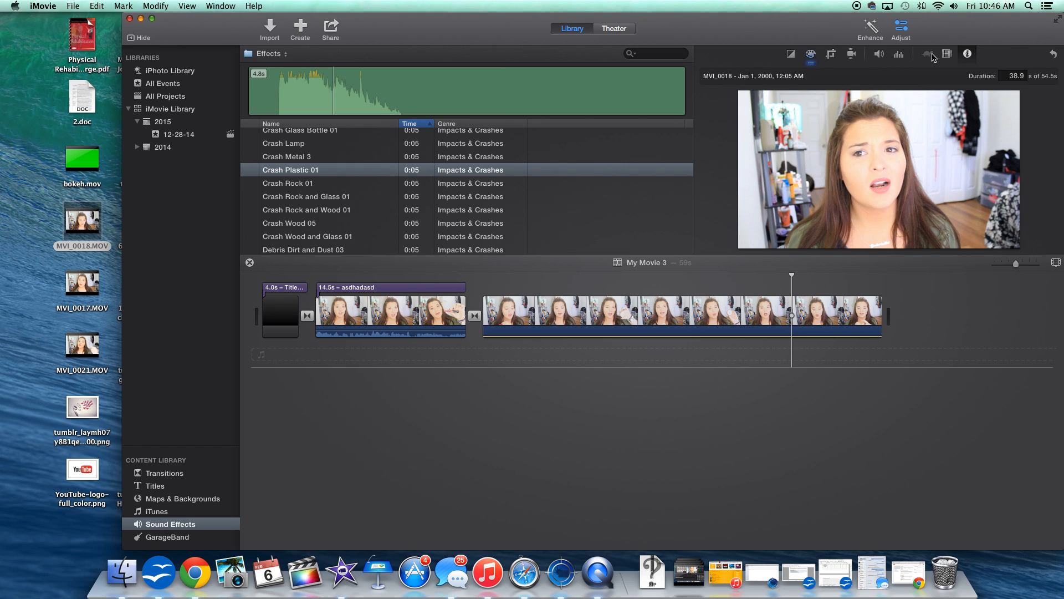
pyautogui.click(946, 54)
# Set the second clip's speed to Fast from the clip trimmer and play back the result.
pyautogui.click(613, 325)
pyautogui.rightClick(581, 318)
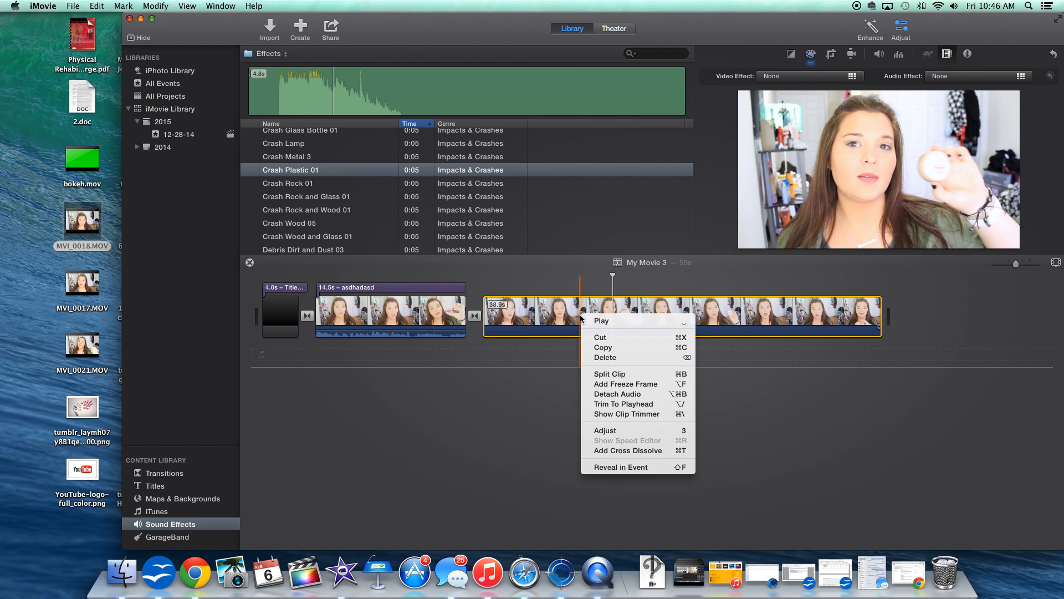
pyautogui.click(624, 414)
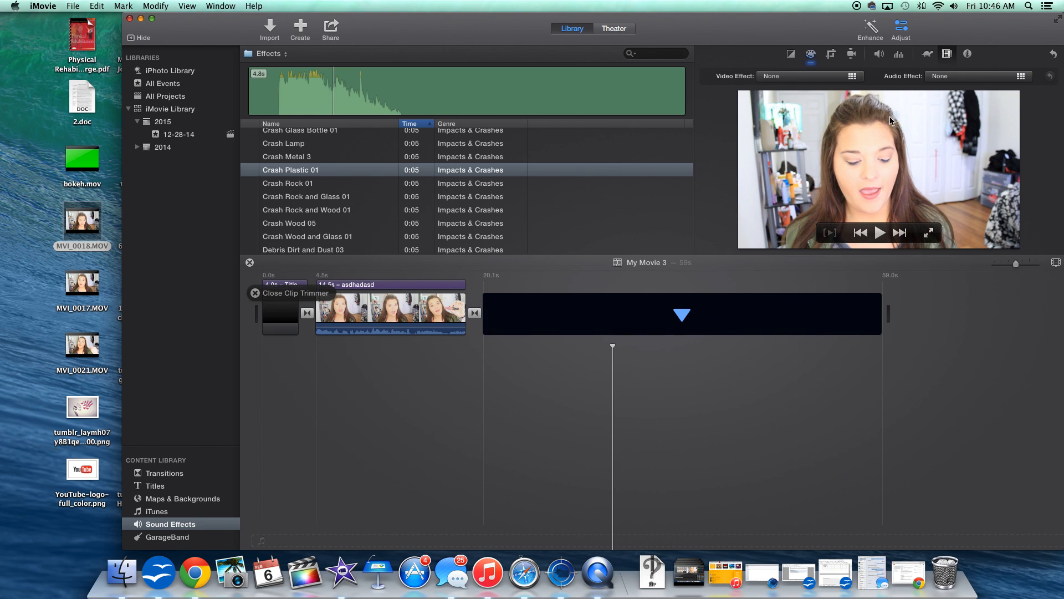
pyautogui.click(929, 55)
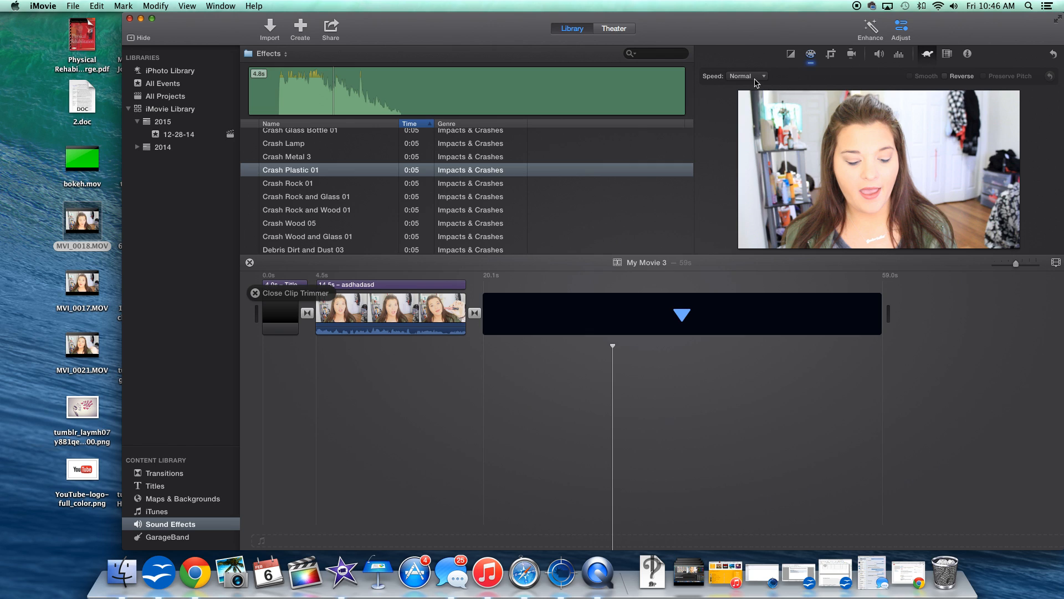
pyautogui.click(743, 76)
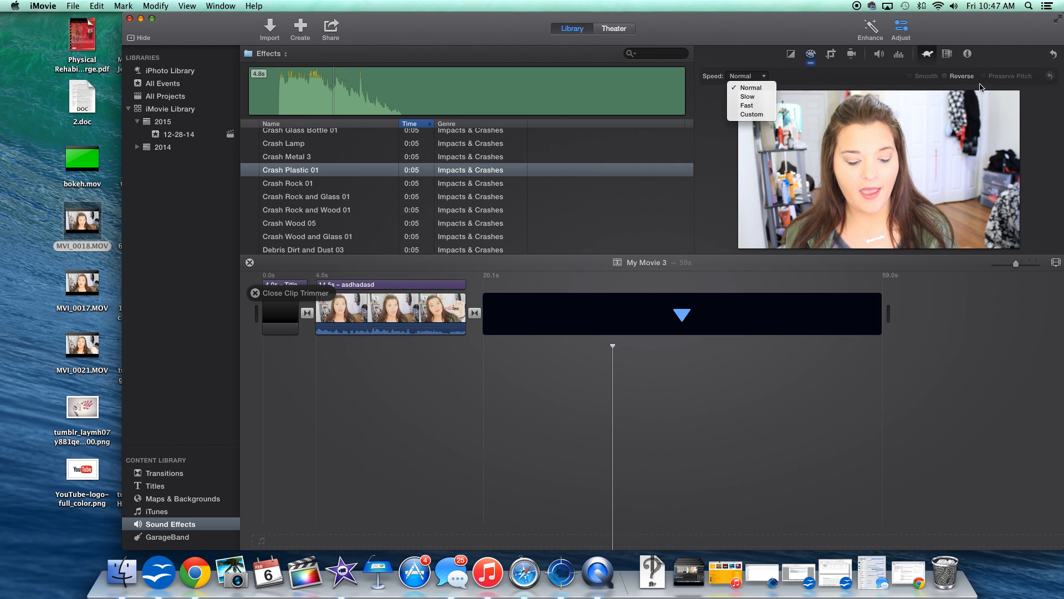
pyautogui.click(756, 105)
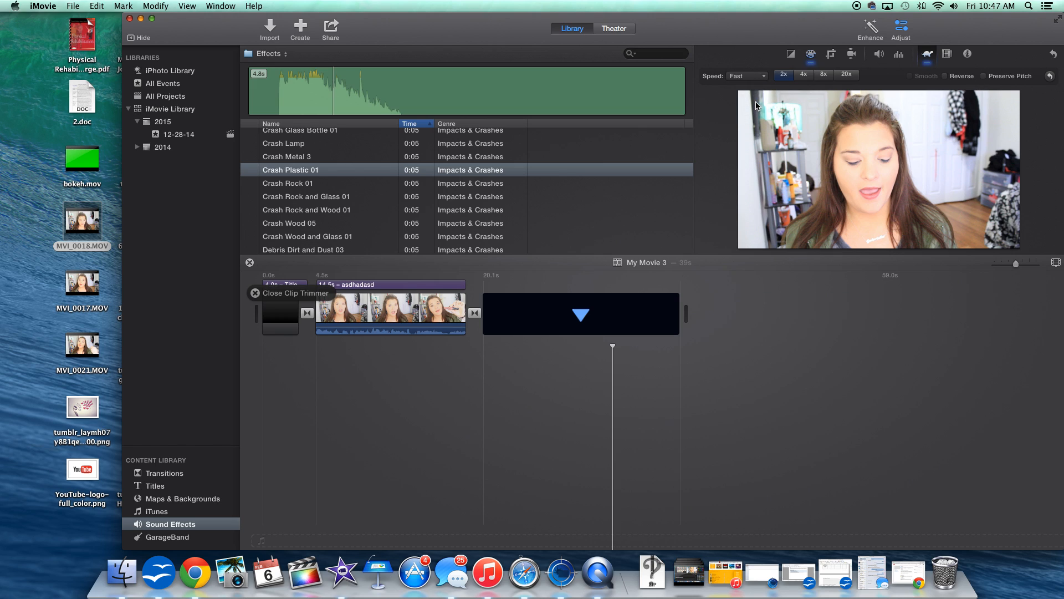
pyautogui.click(255, 293)
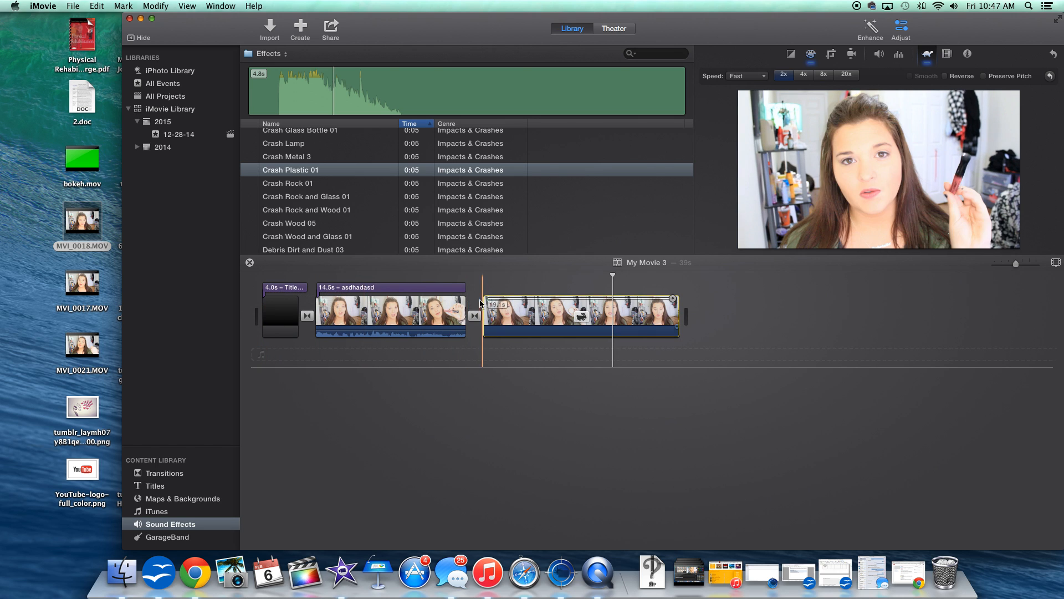
pyautogui.press('space')
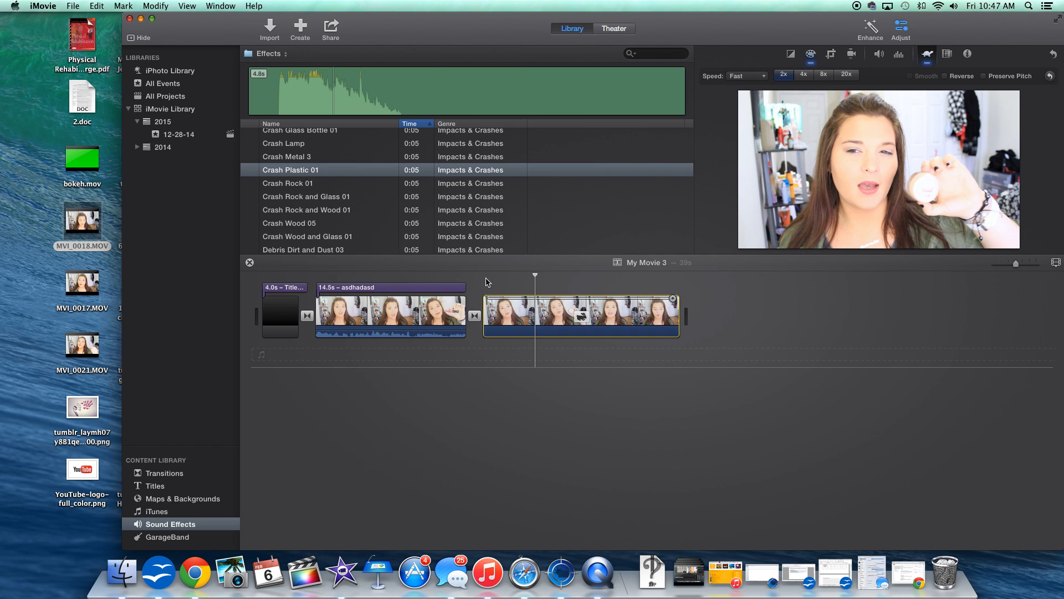
# Try to export the movie to a file named asdasdad on the Desktop, cancelling the save.
pyautogui.click(329, 29)
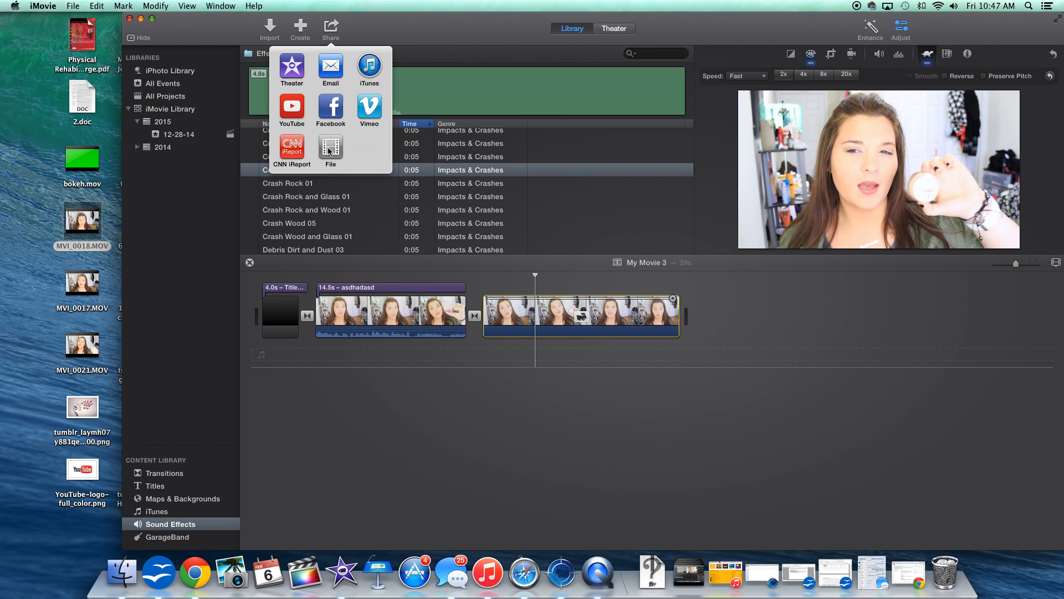
pyautogui.click(330, 150)
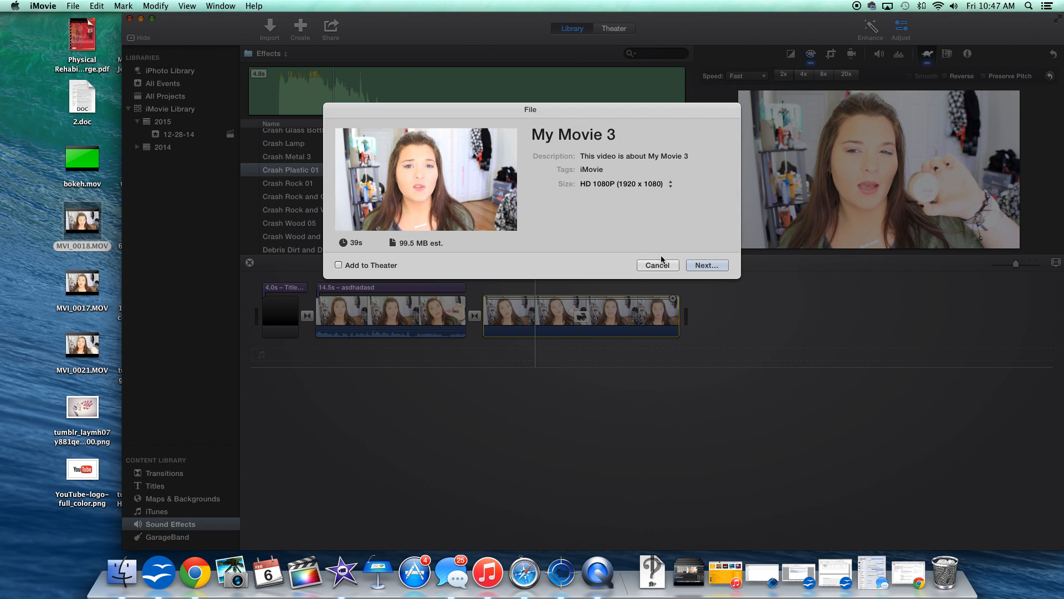
pyautogui.click(707, 266)
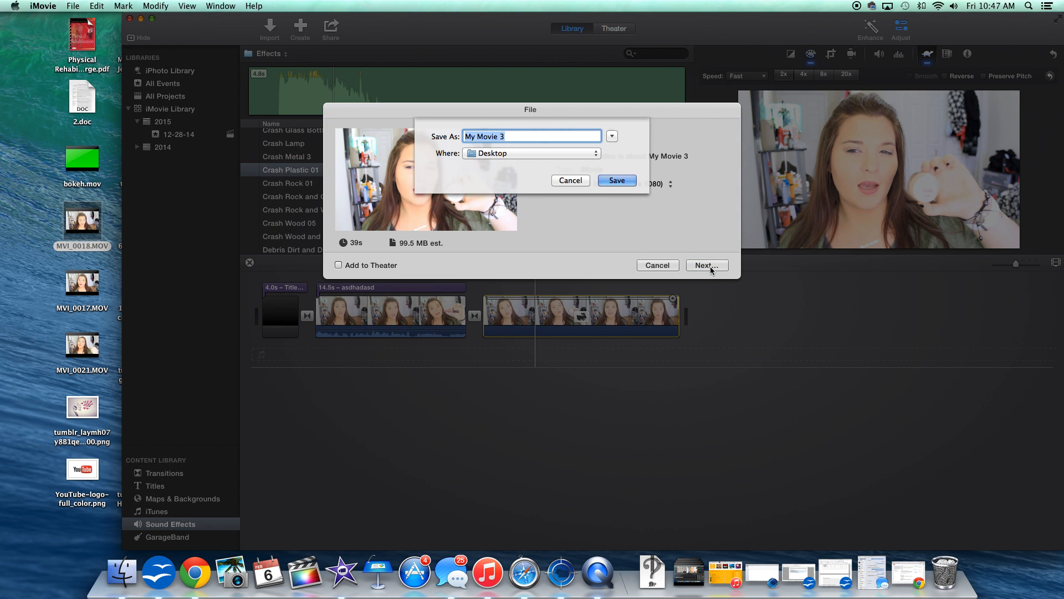
pyautogui.write('asdasdad')
pyautogui.click(570, 181)
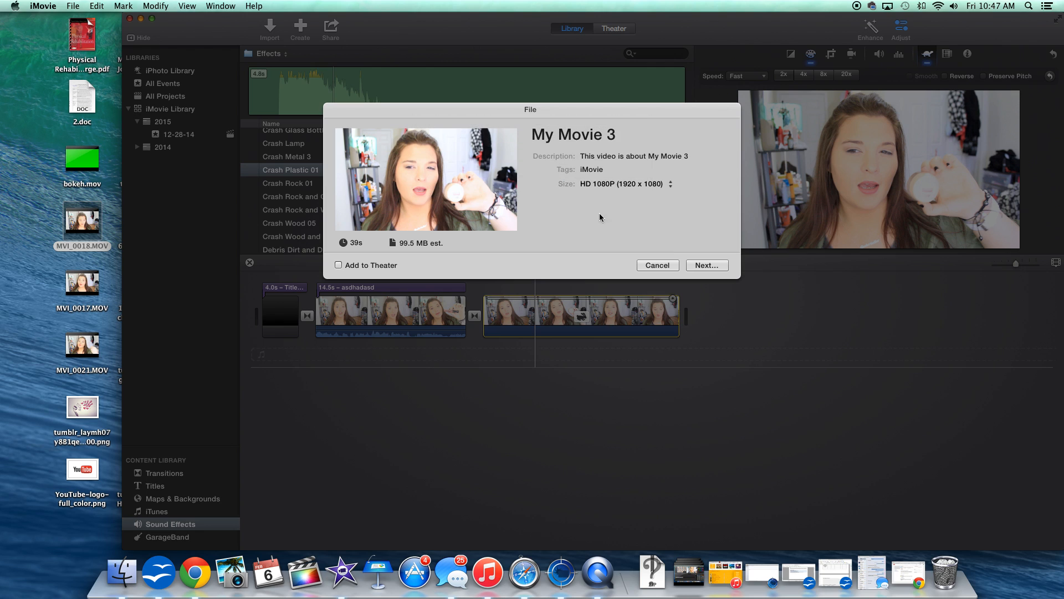
pyautogui.click(657, 265)
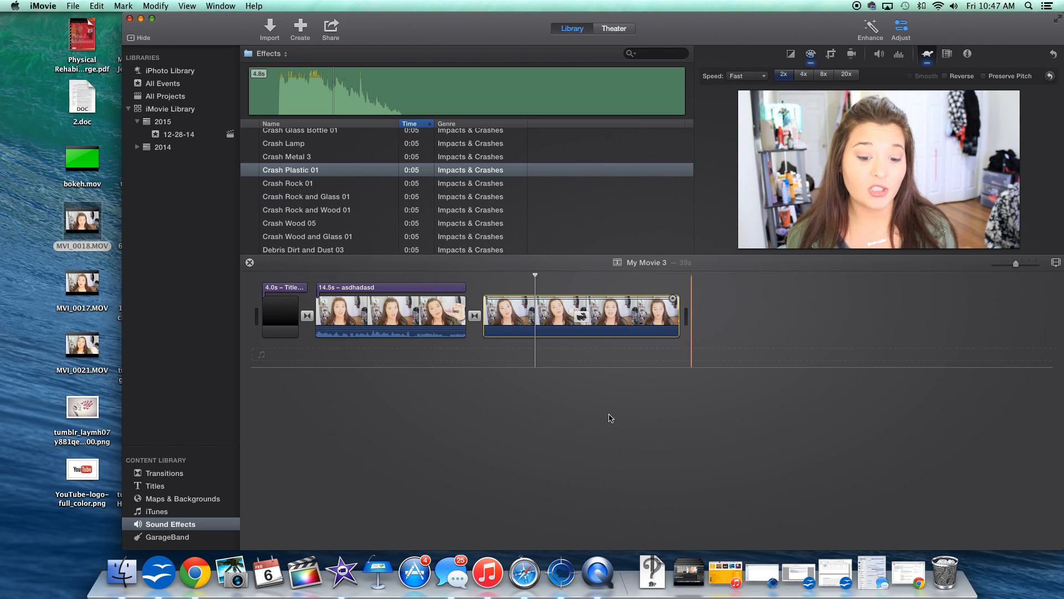